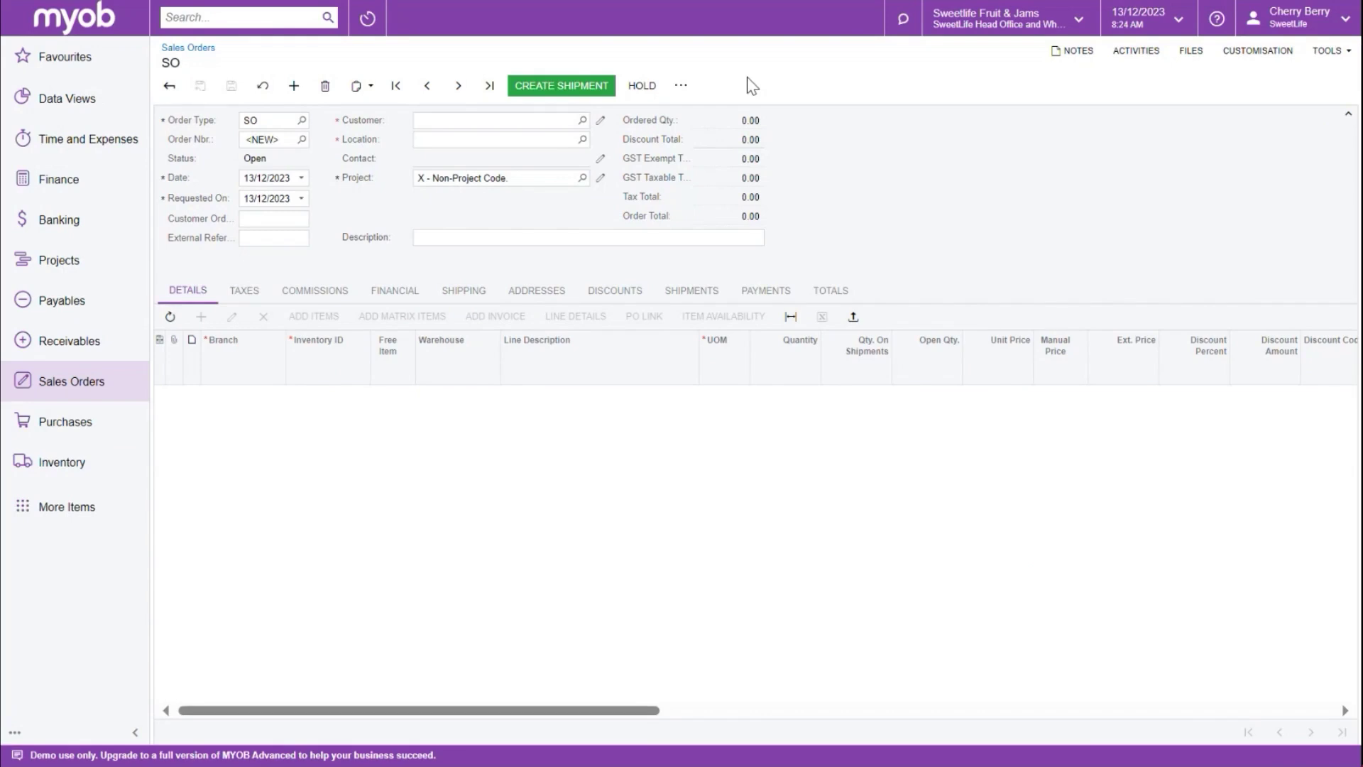
Step: Keep order type SO and pick GoodFood One Restaurant as the customer, filling location MAIN
click(301, 121)
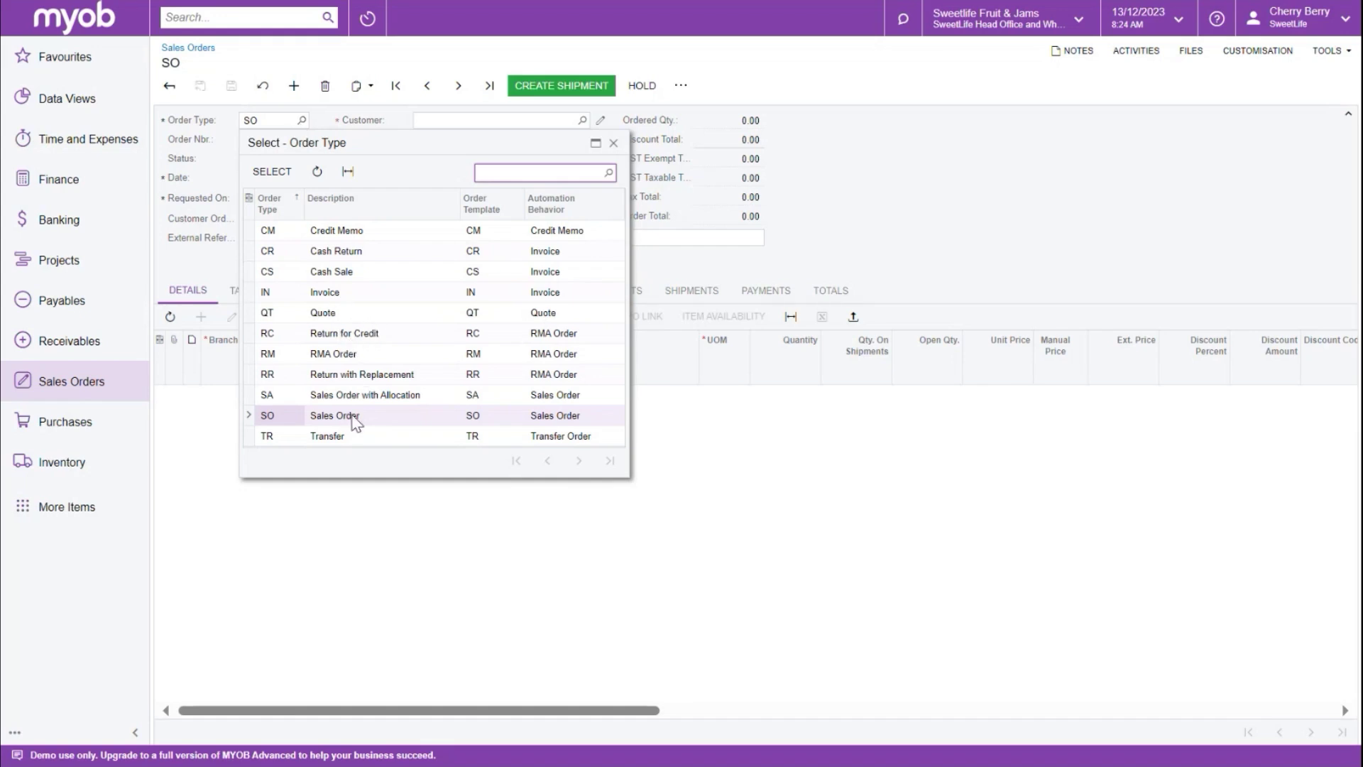
click(613, 143)
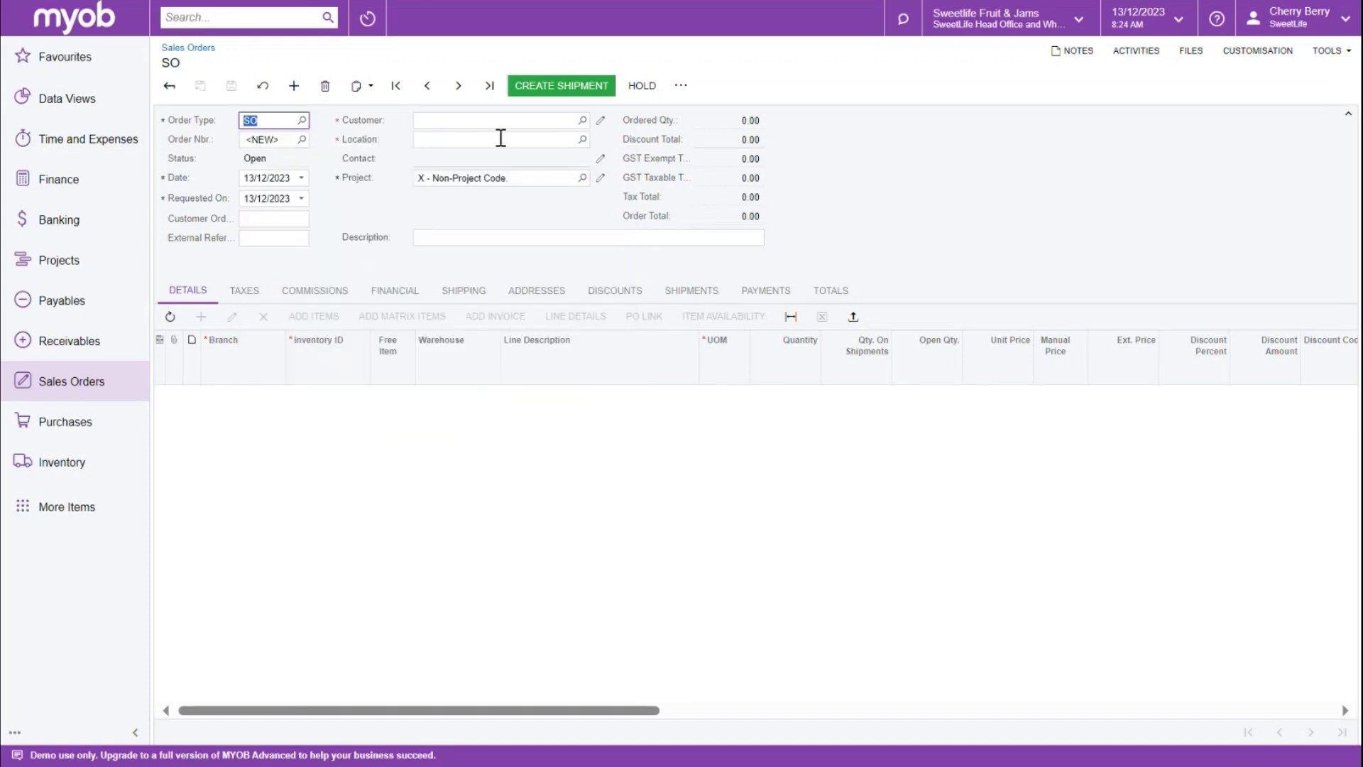
click(433, 123)
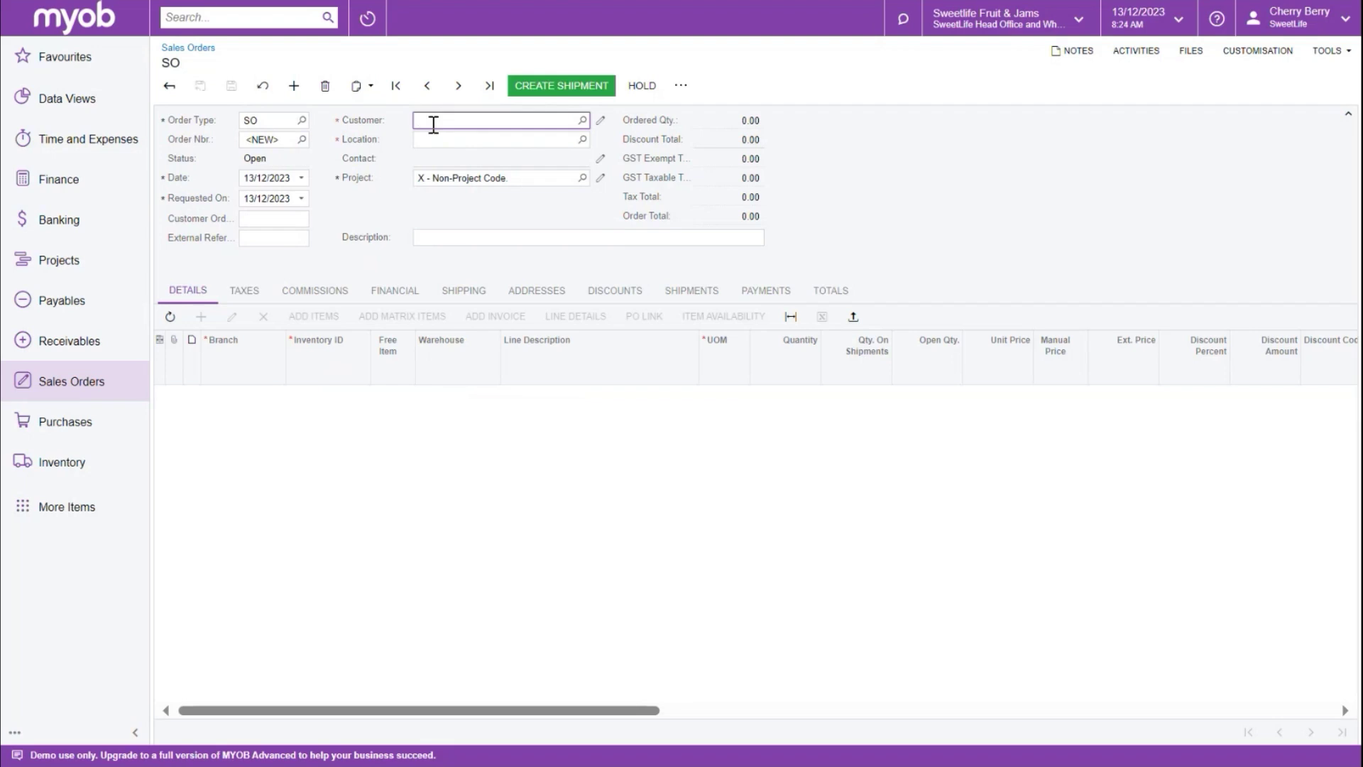
click(583, 122)
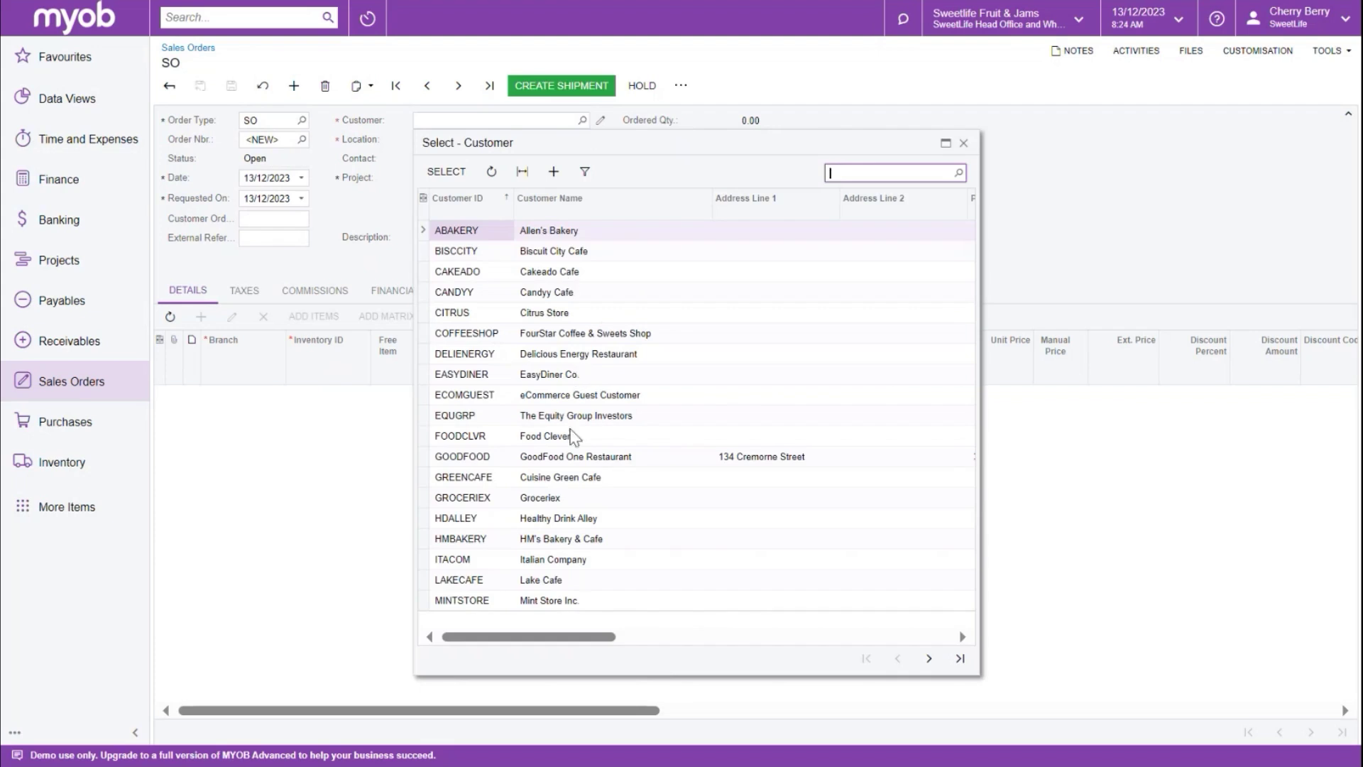
double_click(469, 458)
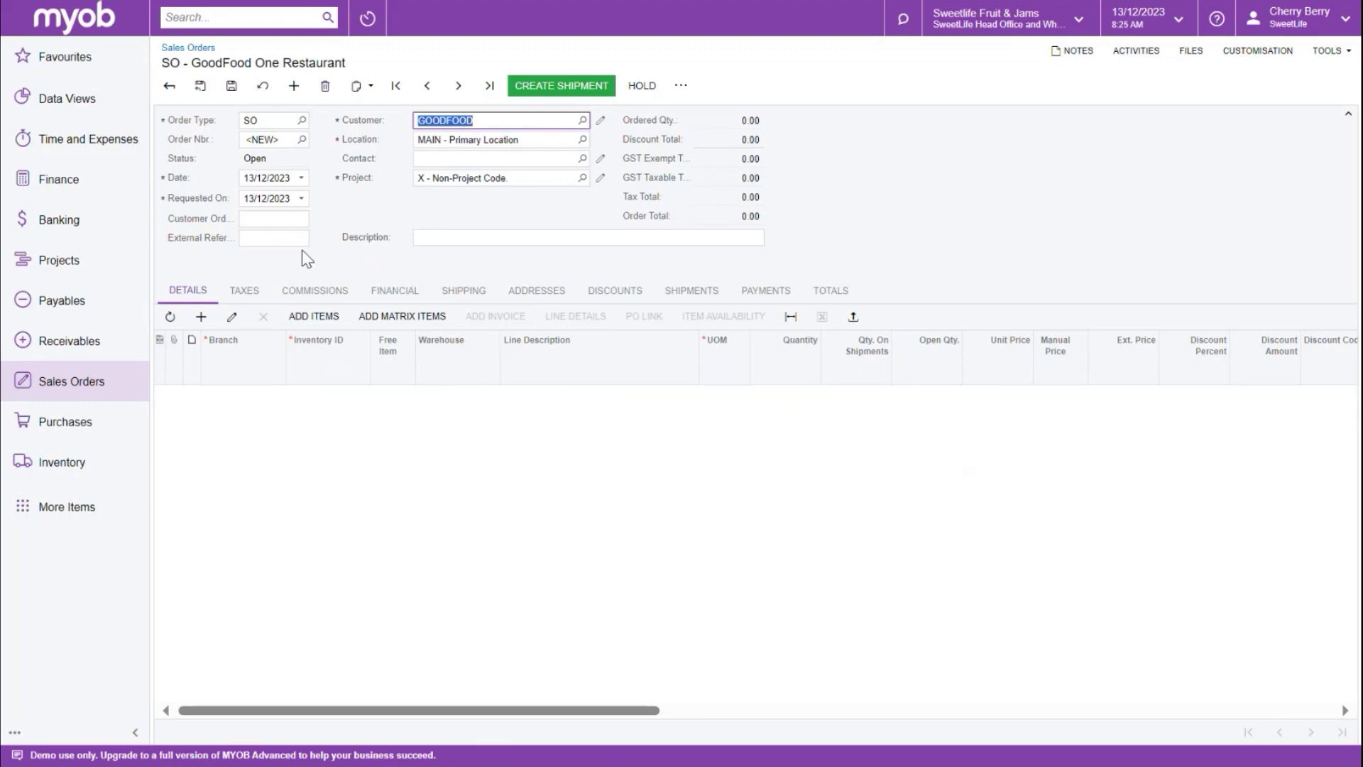
Step: Date the order 10/12/2023, enter the customer's order reference, and describe it as 'JAM Order'
click(255, 178)
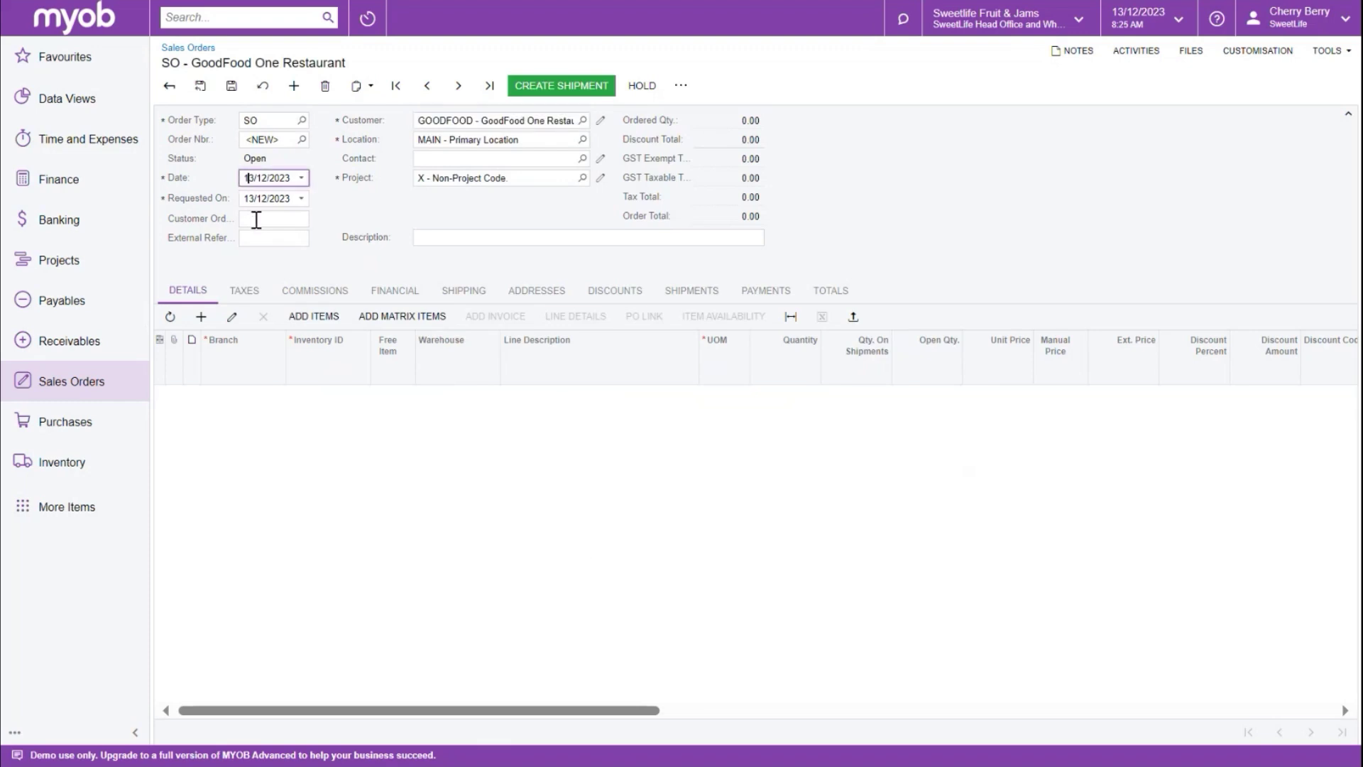
key(Tab)
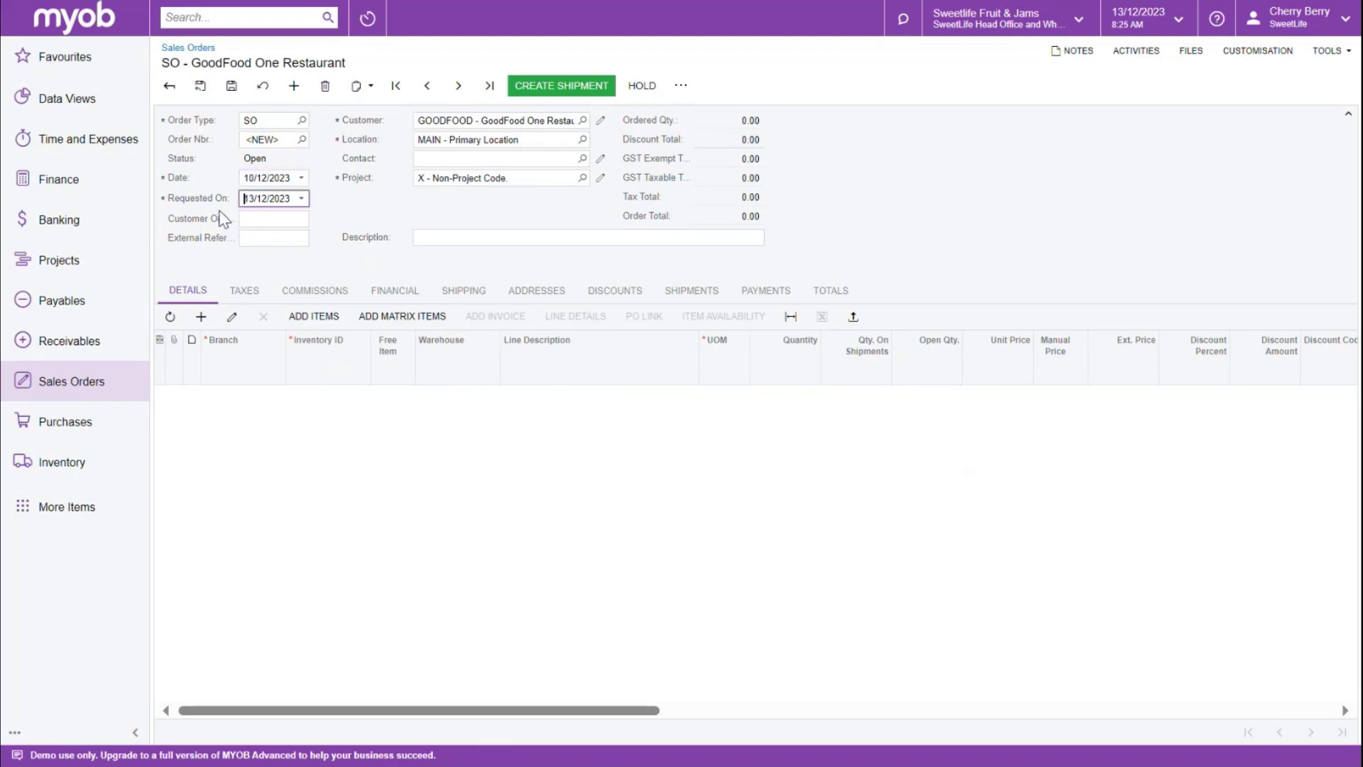
click(262, 220)
text(PO111)
click(266, 239)
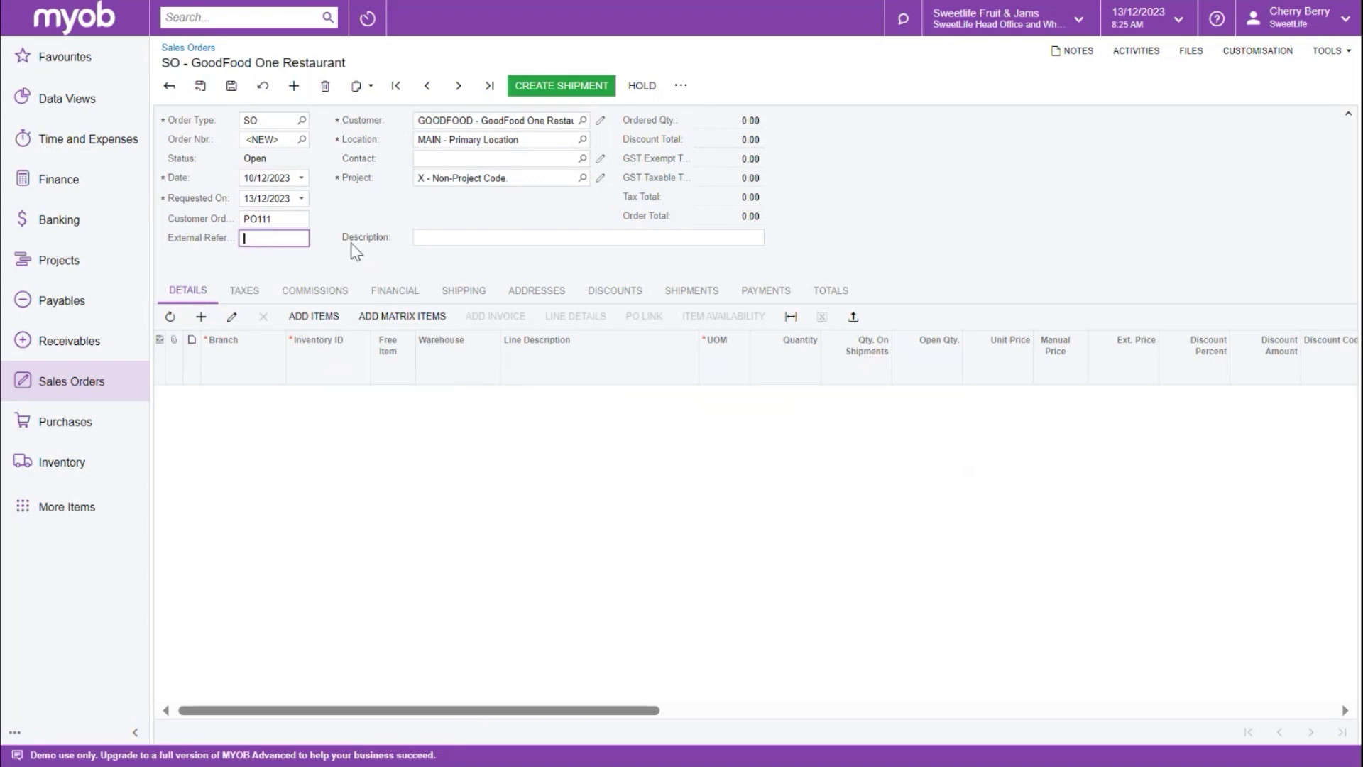
click(432, 238)
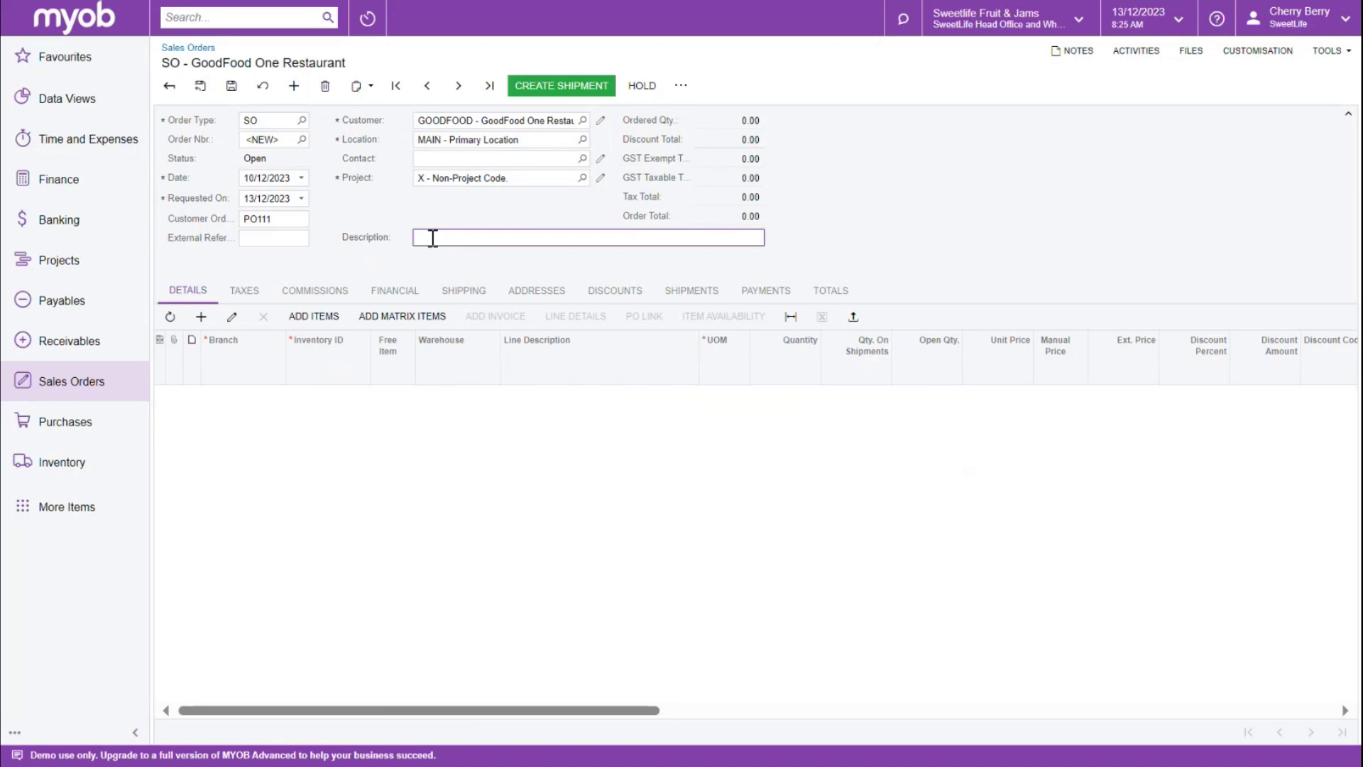
text(JAM Order)
click(797, 241)
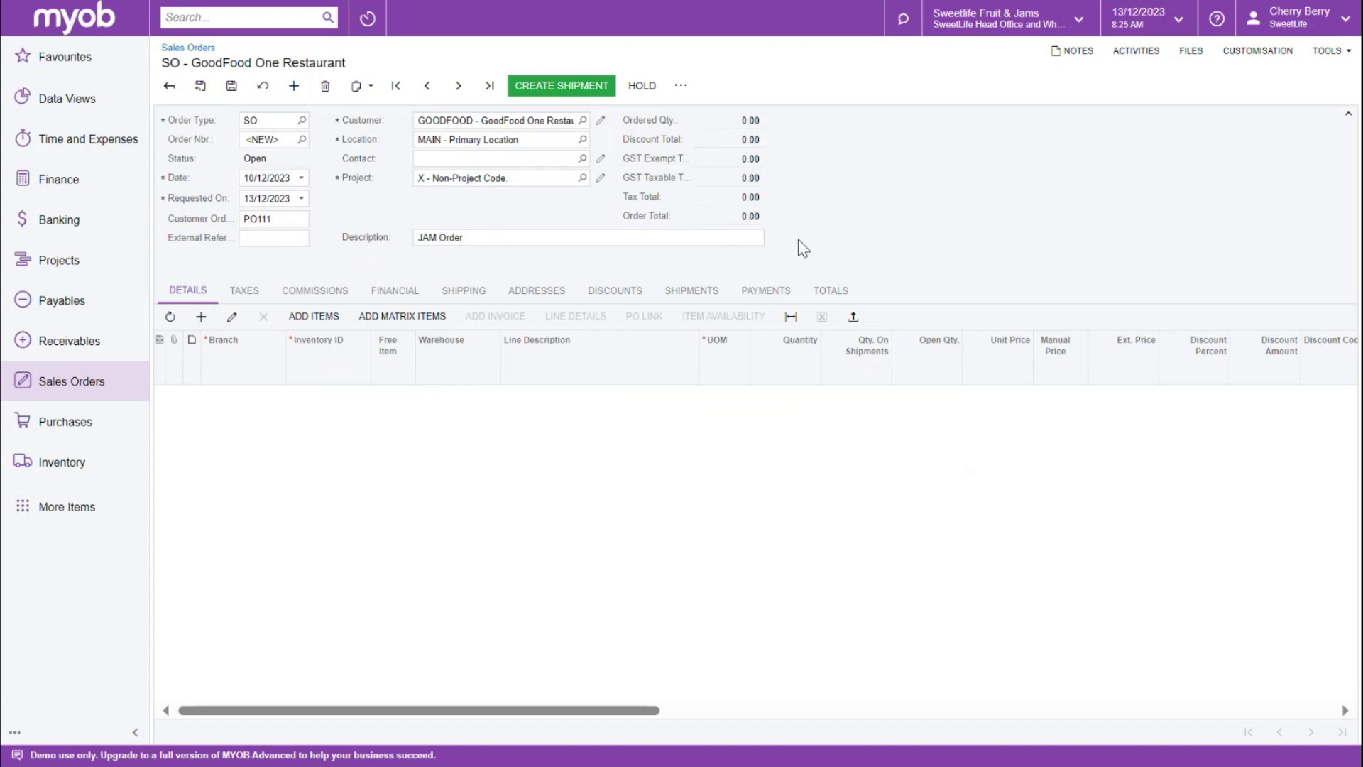
Step: Add an order line for APJAM08 Apple Jam 8oz, one piece at 4.15
click(201, 317)
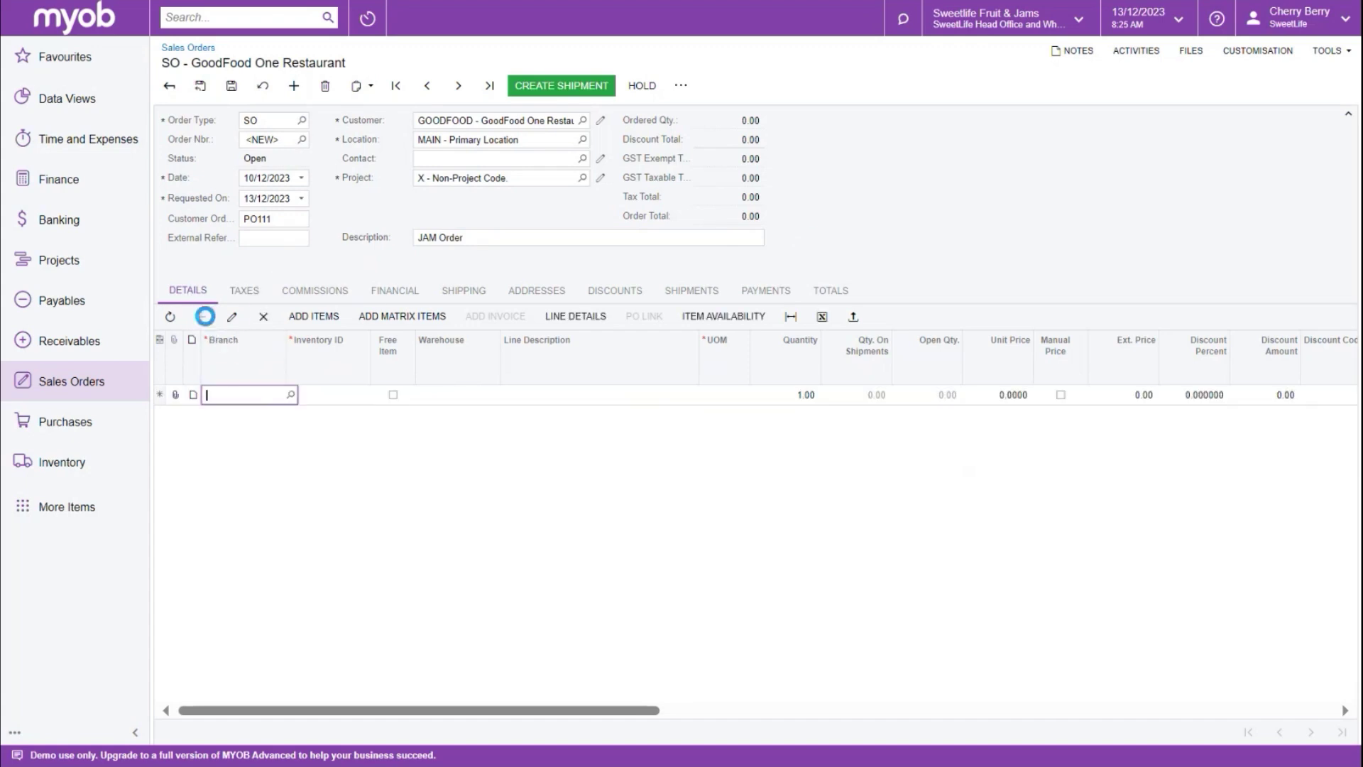
key(Tab)
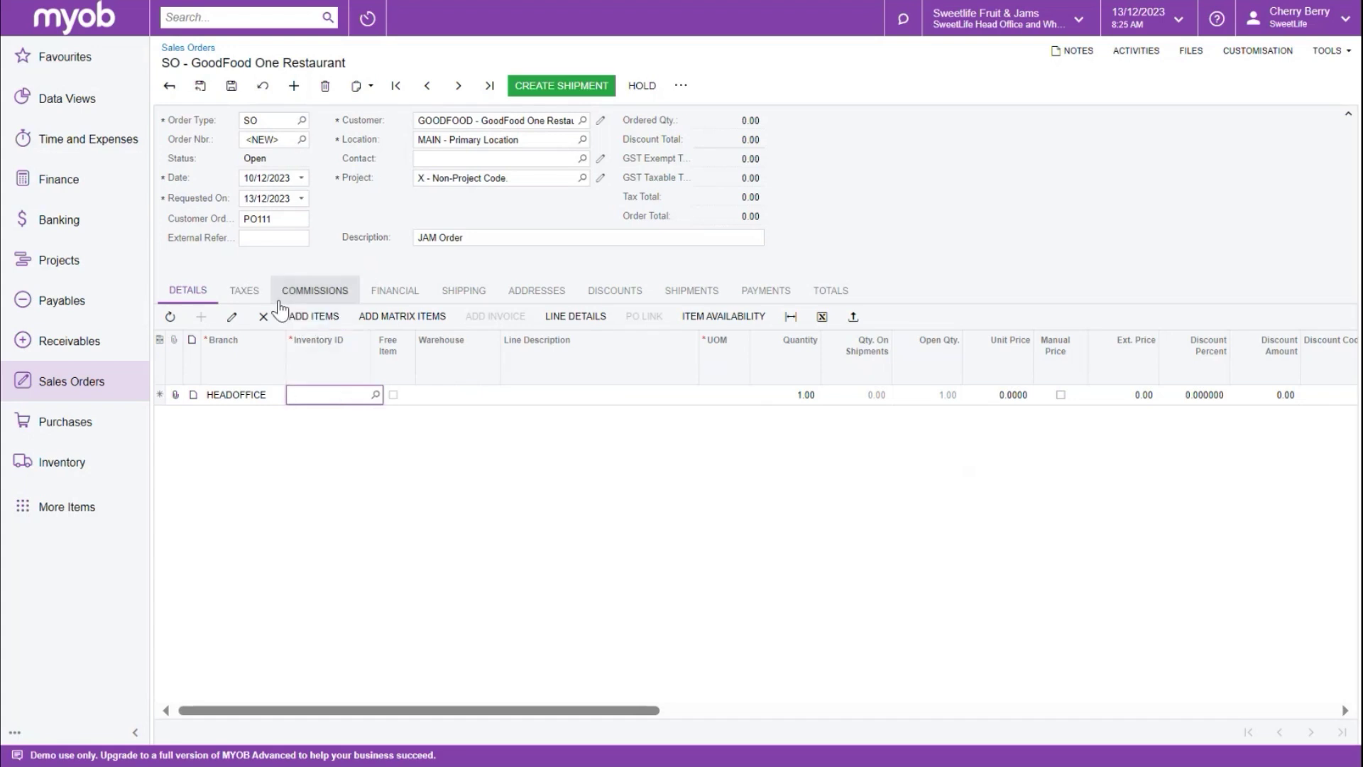
text(apjam)
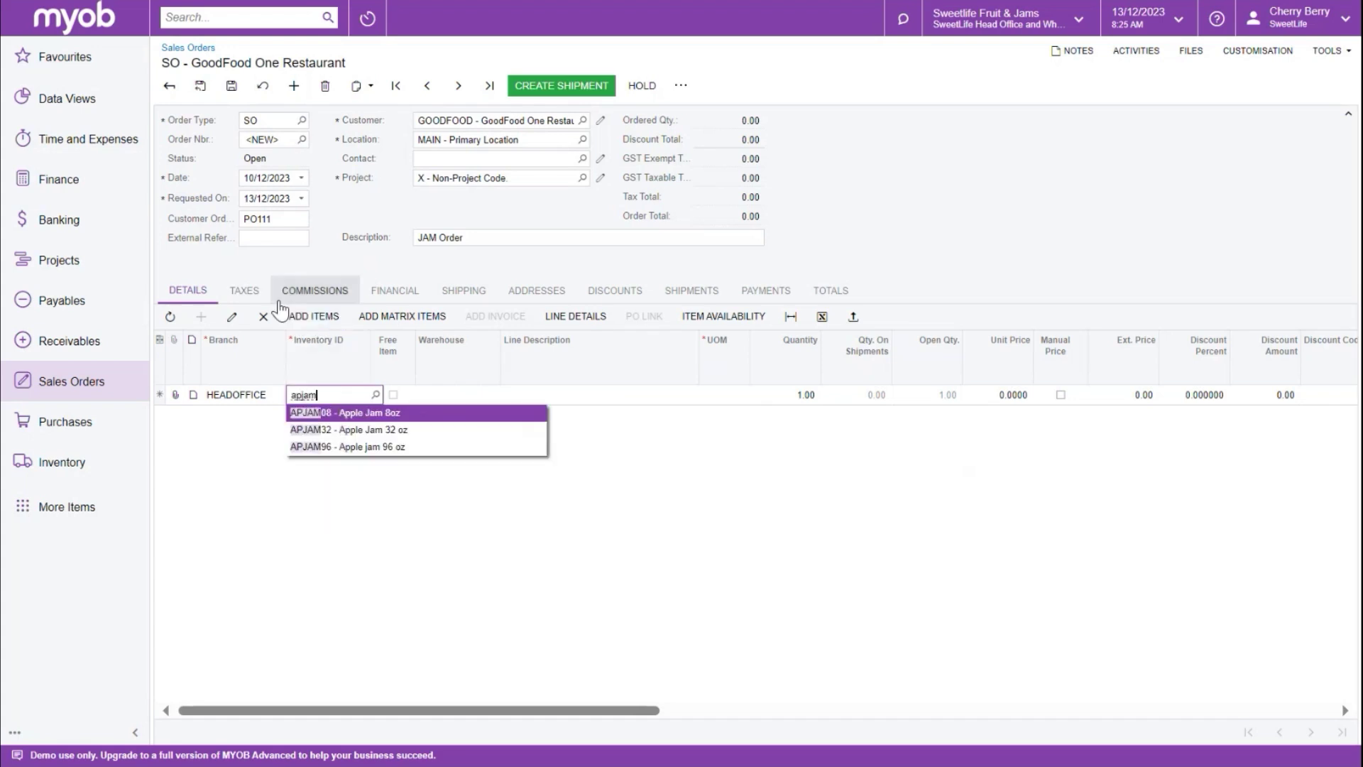
click(336, 416)
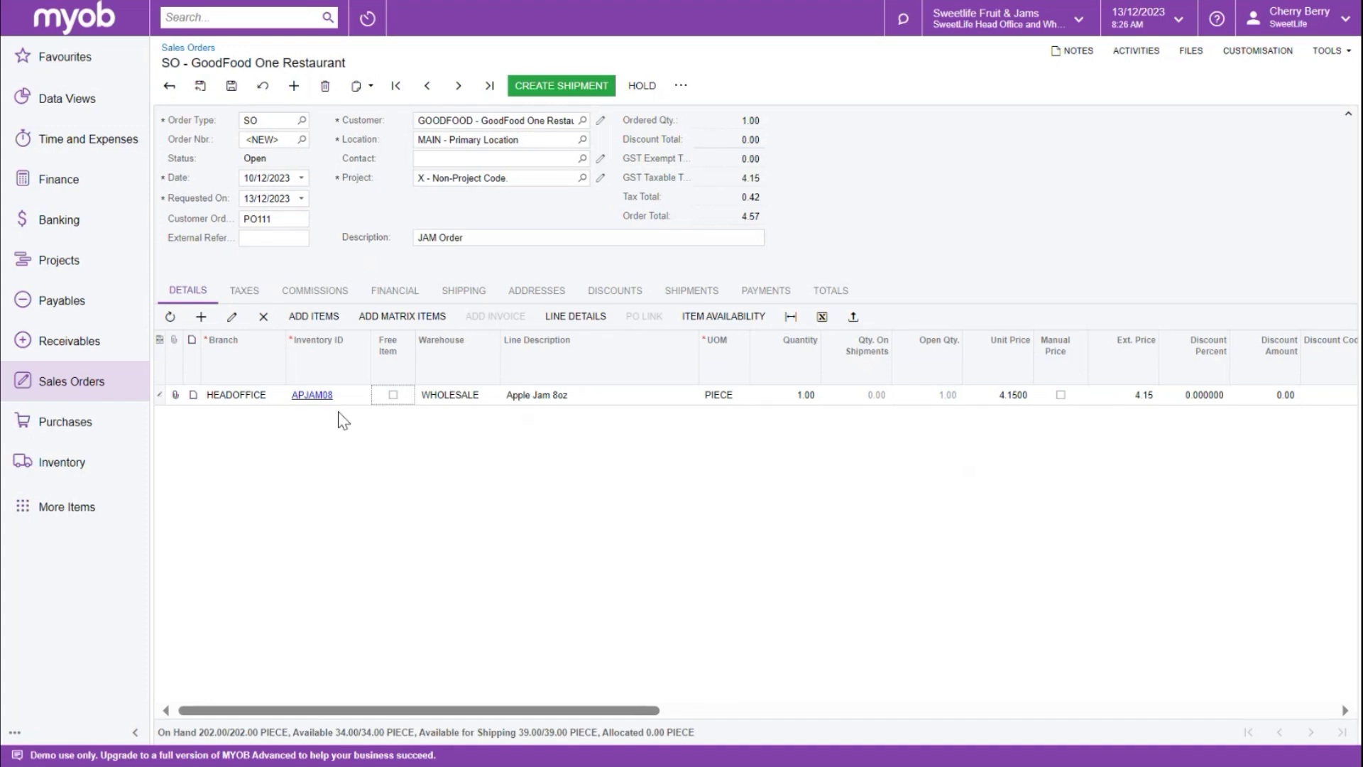
key(Tab)
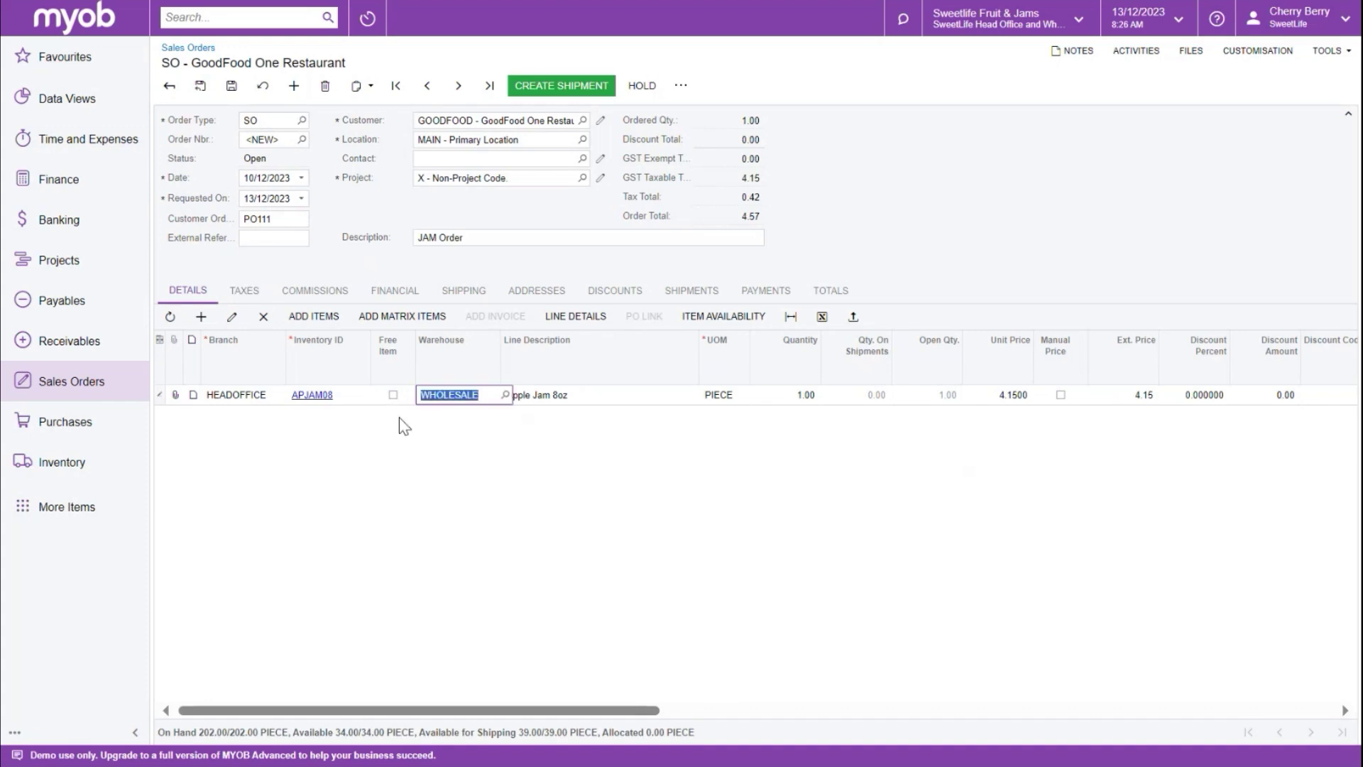
Step: Set the Apple Jam line to the WHOLESALE warehouse and quantity 10, totalling 41.50
click(507, 395)
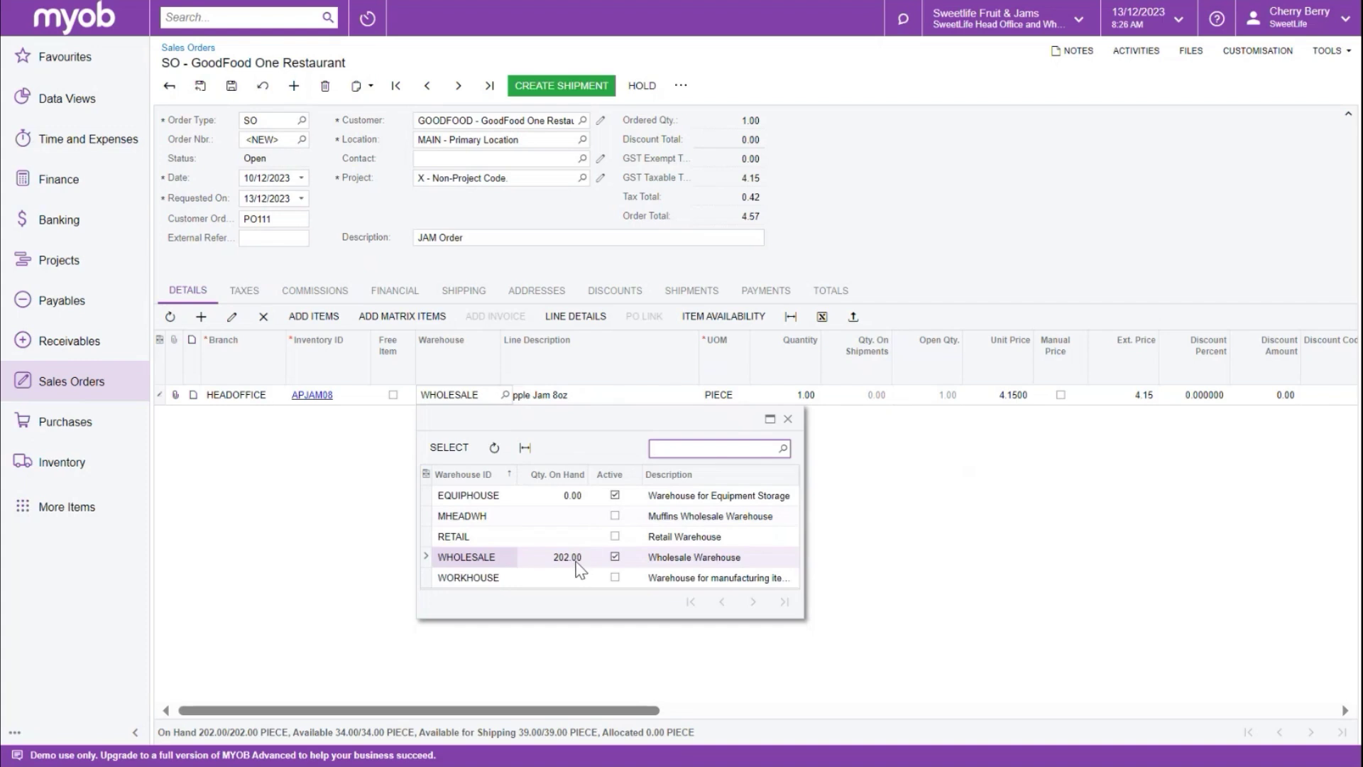
click(551, 558)
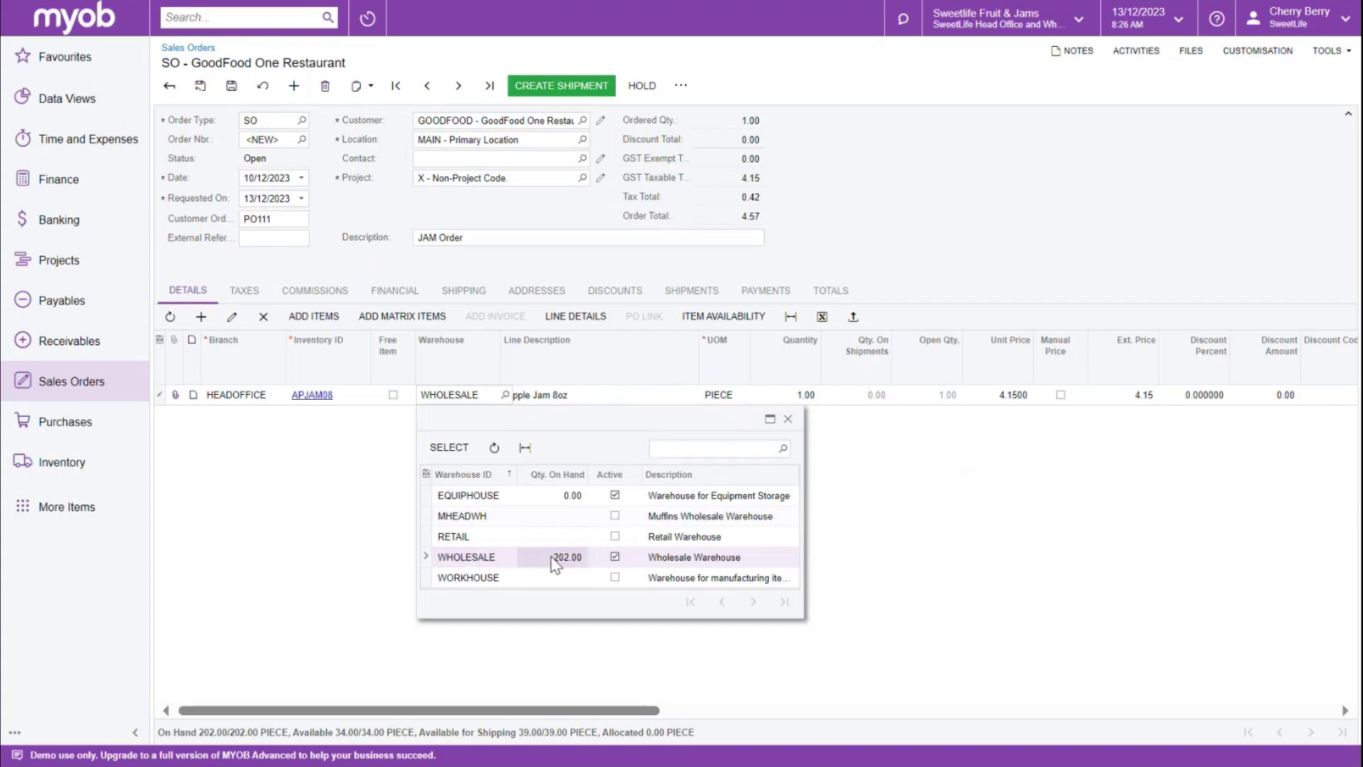
double_click(552, 558)
key(Tab)
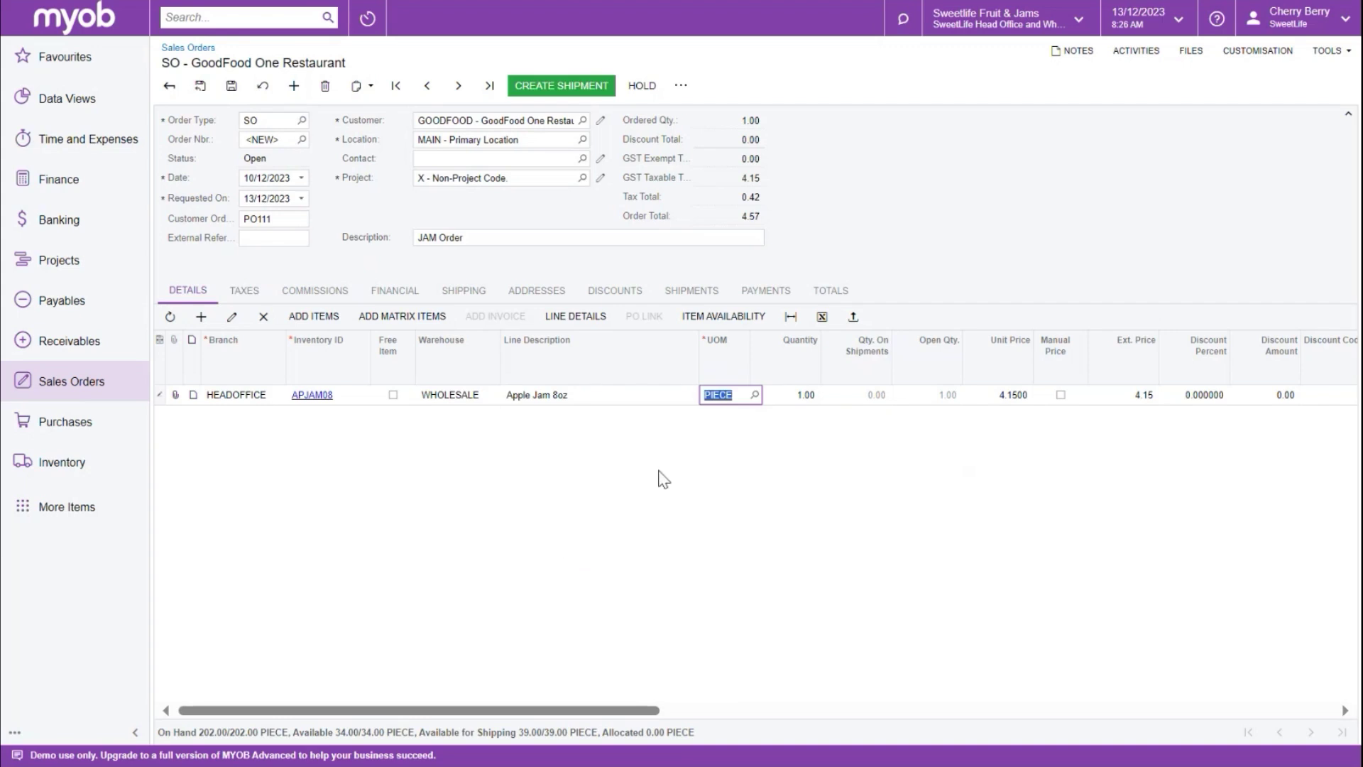
key(Tab)
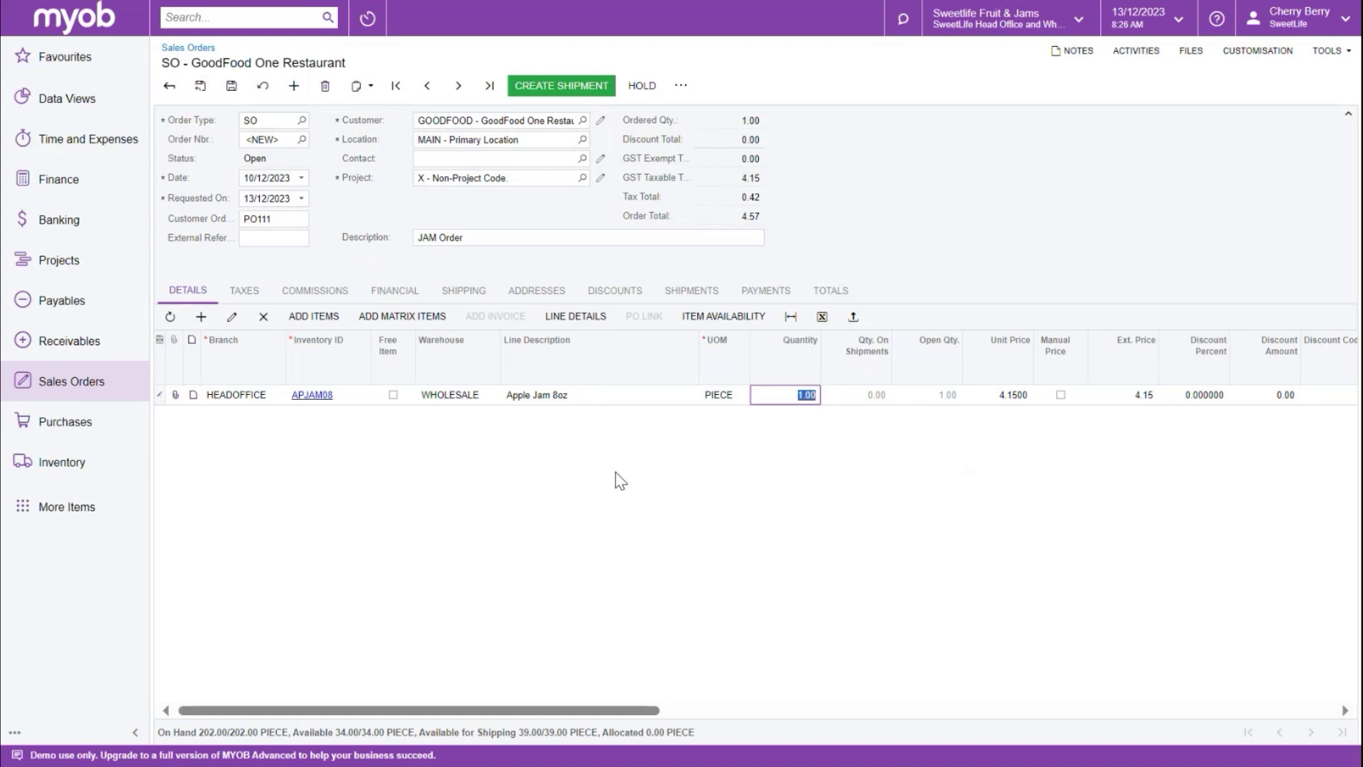
text(10)
key(Tab)
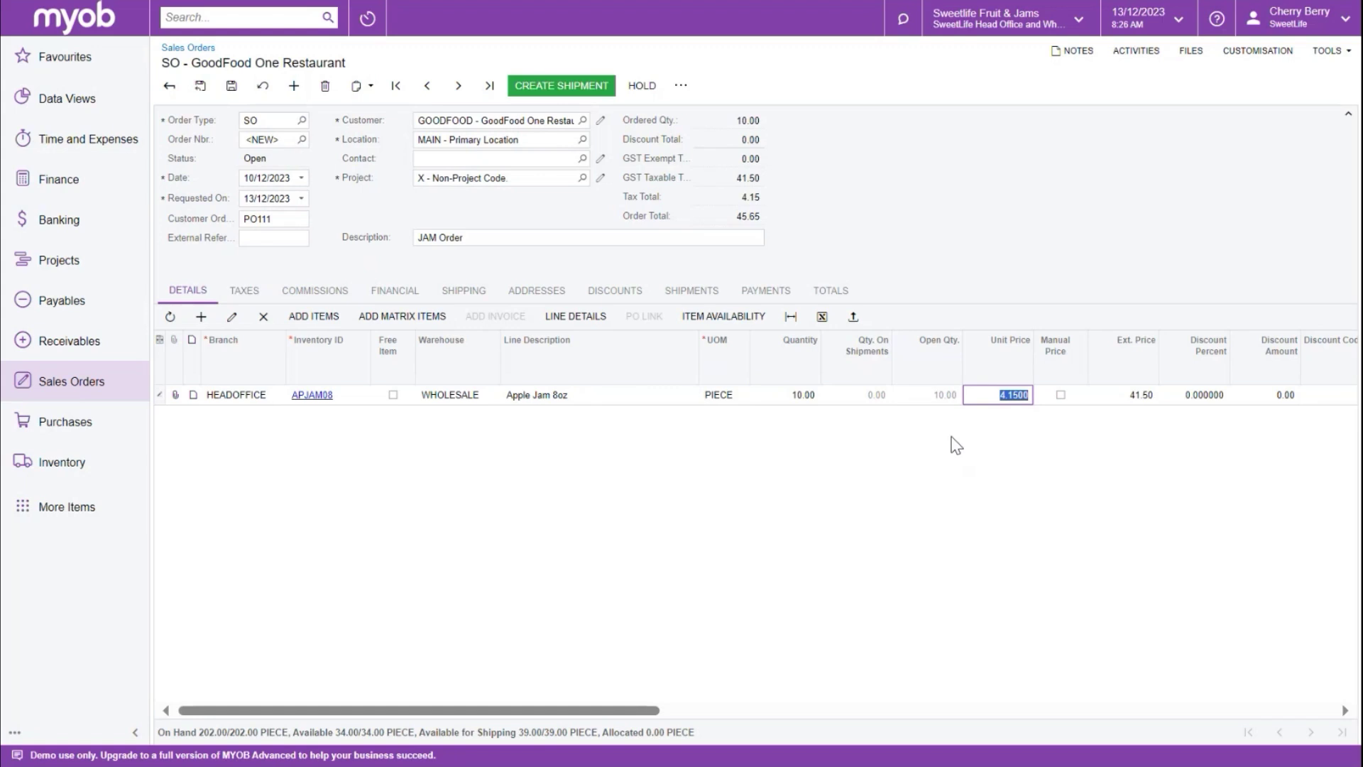
key(Tab)
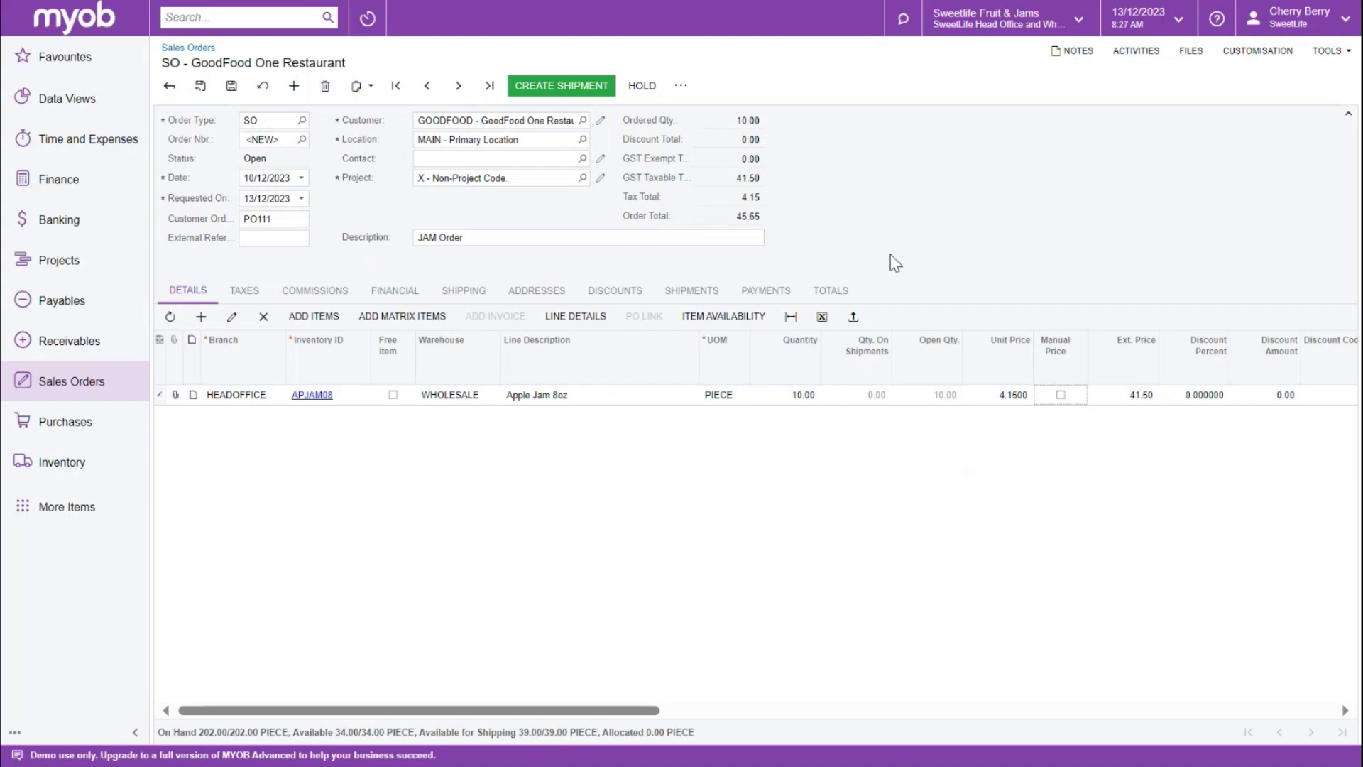
Step: Open the inventory lookup for a second line, filtered to the WHOLESALE warehouse
click(204, 315)
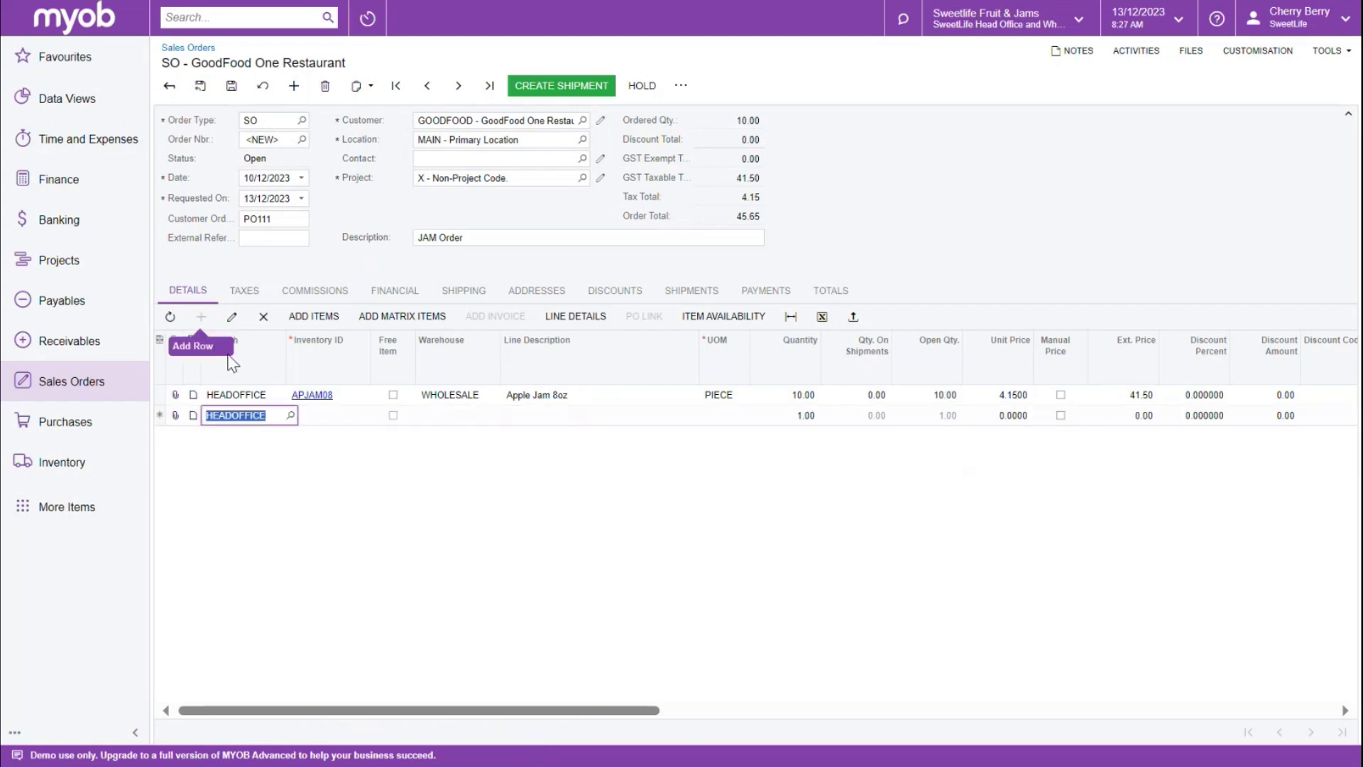
click(319, 318)
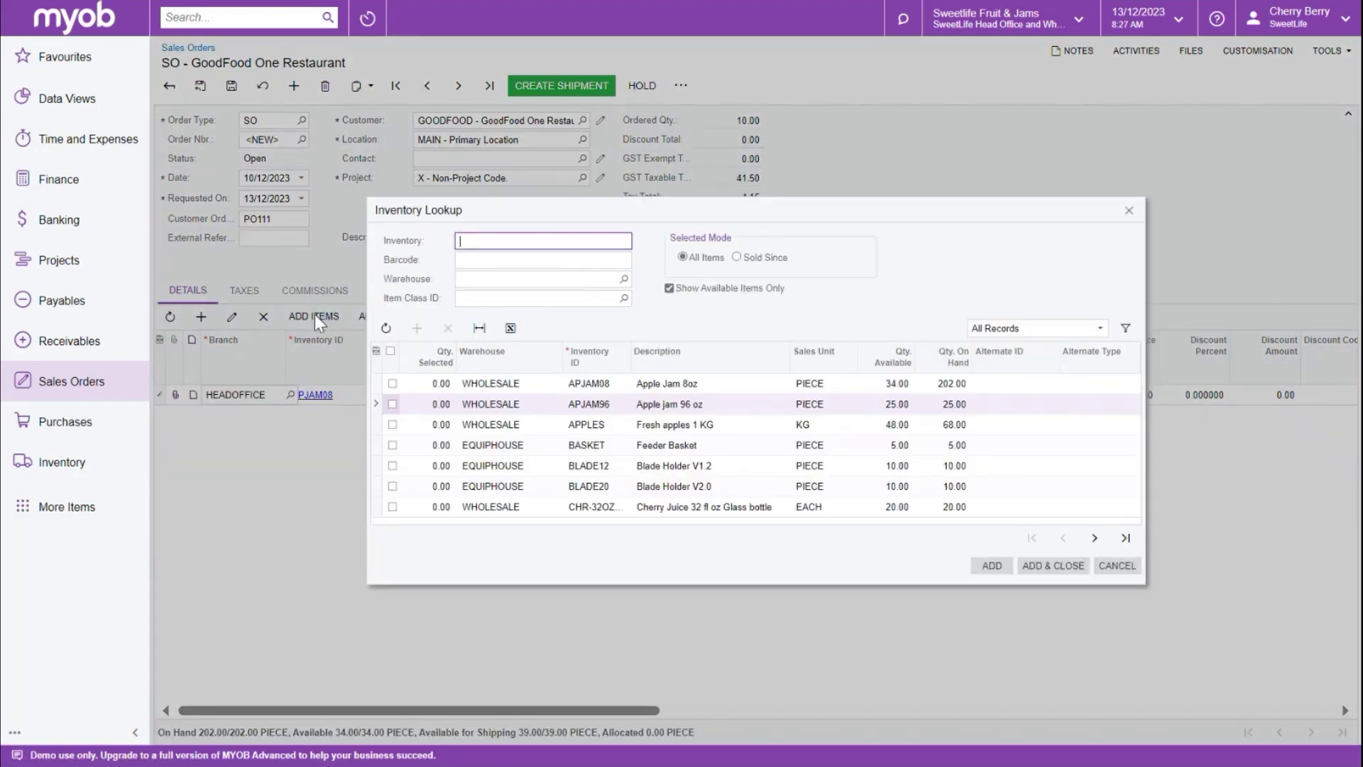
click(471, 276)
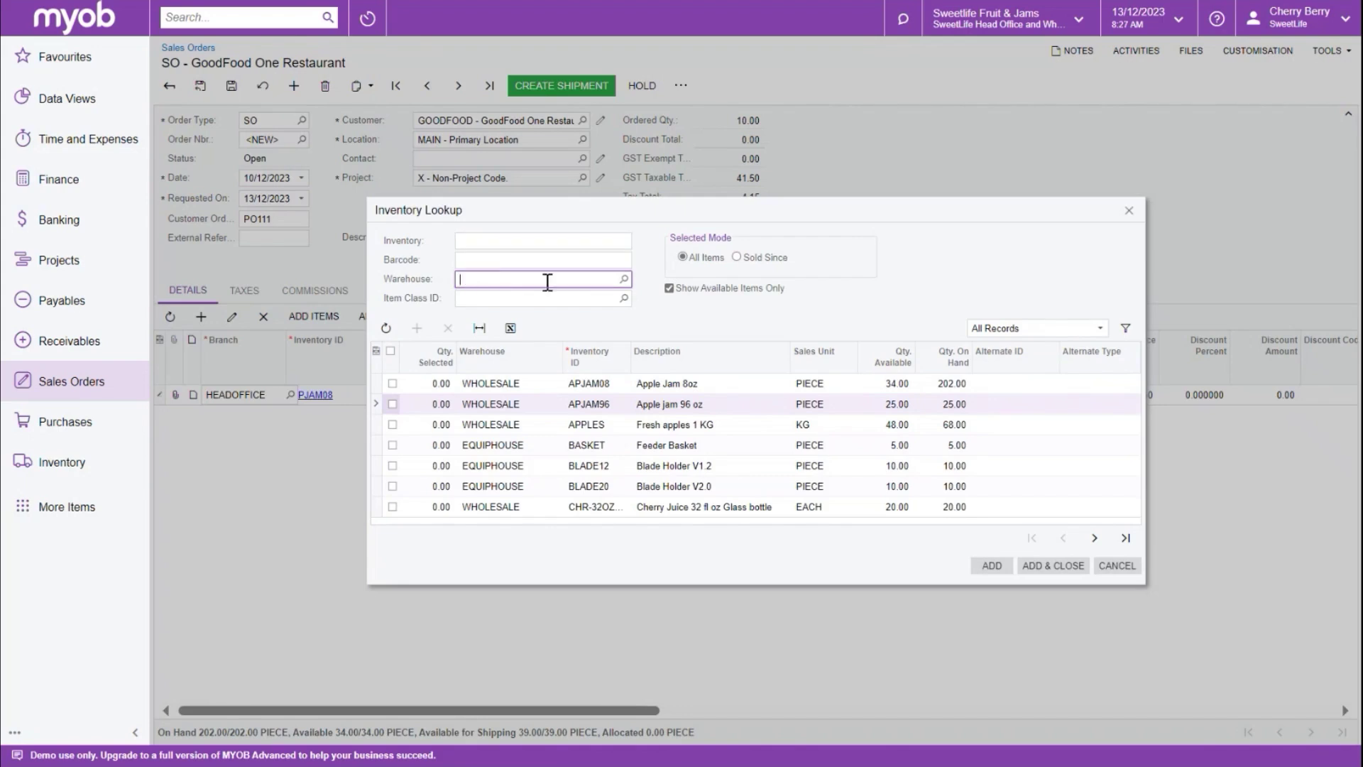
click(624, 279)
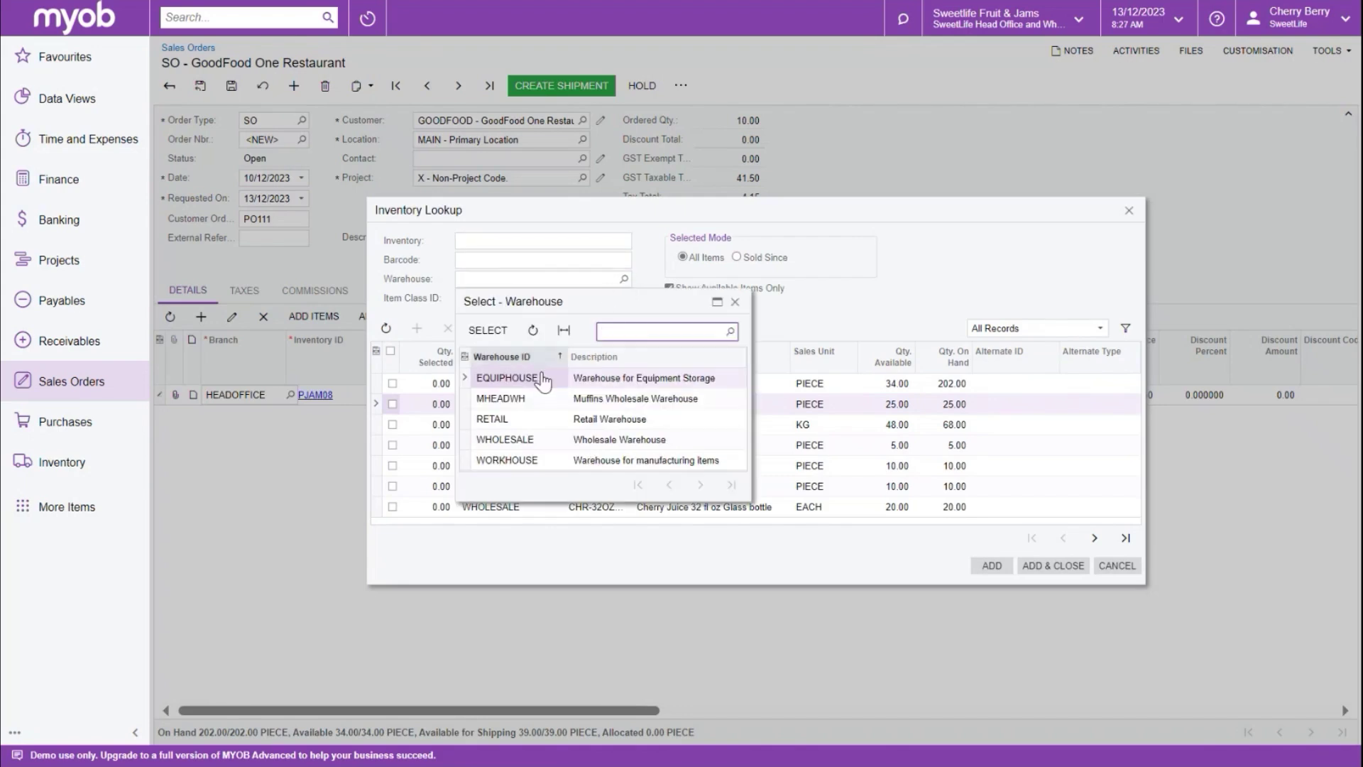
double_click(523, 441)
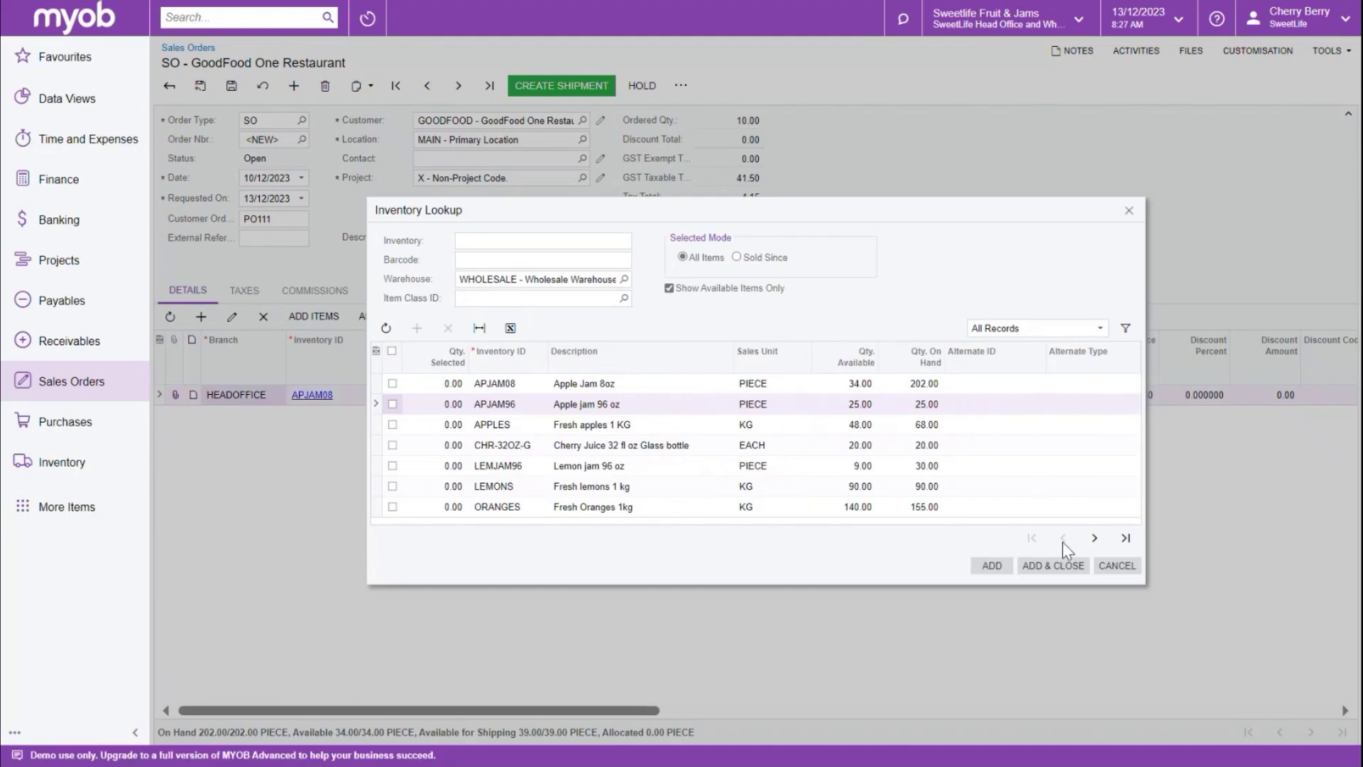
Step: Select 5 of ORJAM08 Orange jam 8 oz and add them to the order
click(1094, 540)
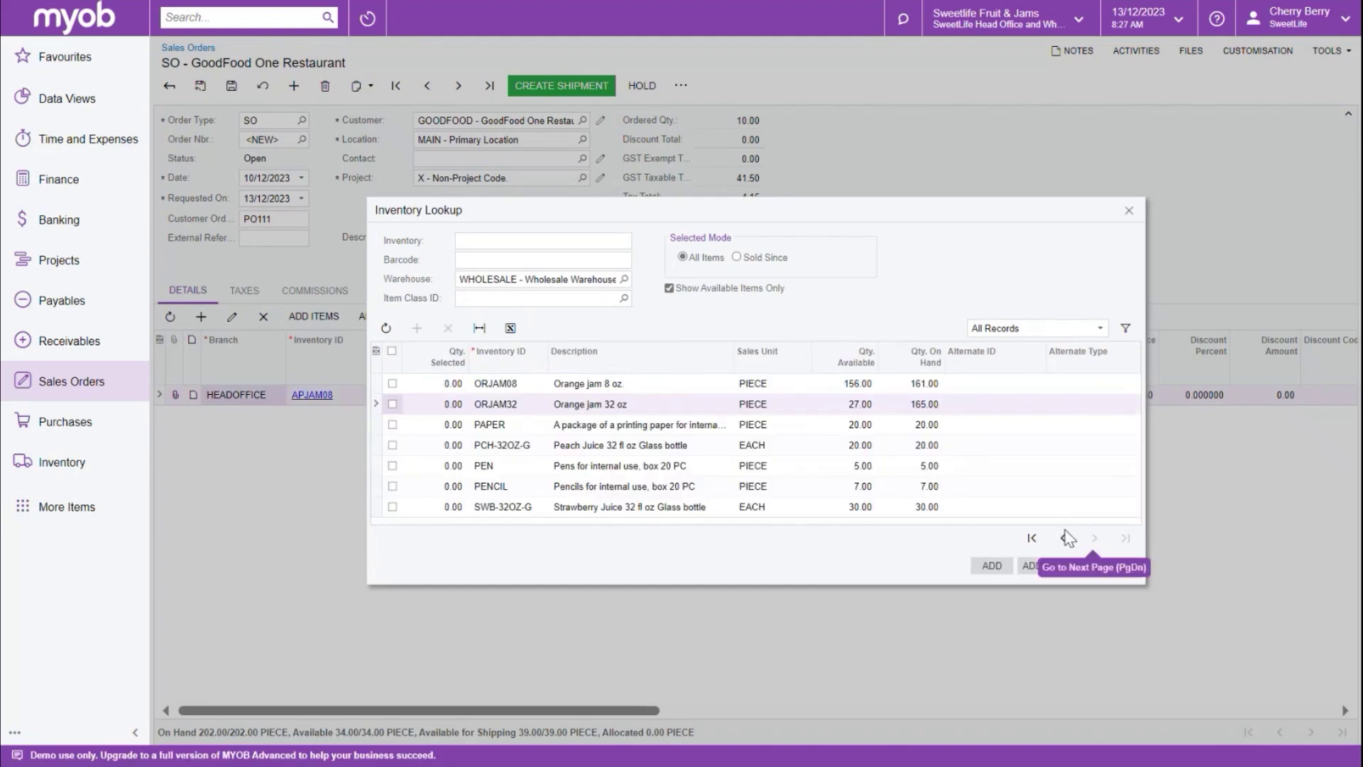
click(390, 383)
click(448, 383)
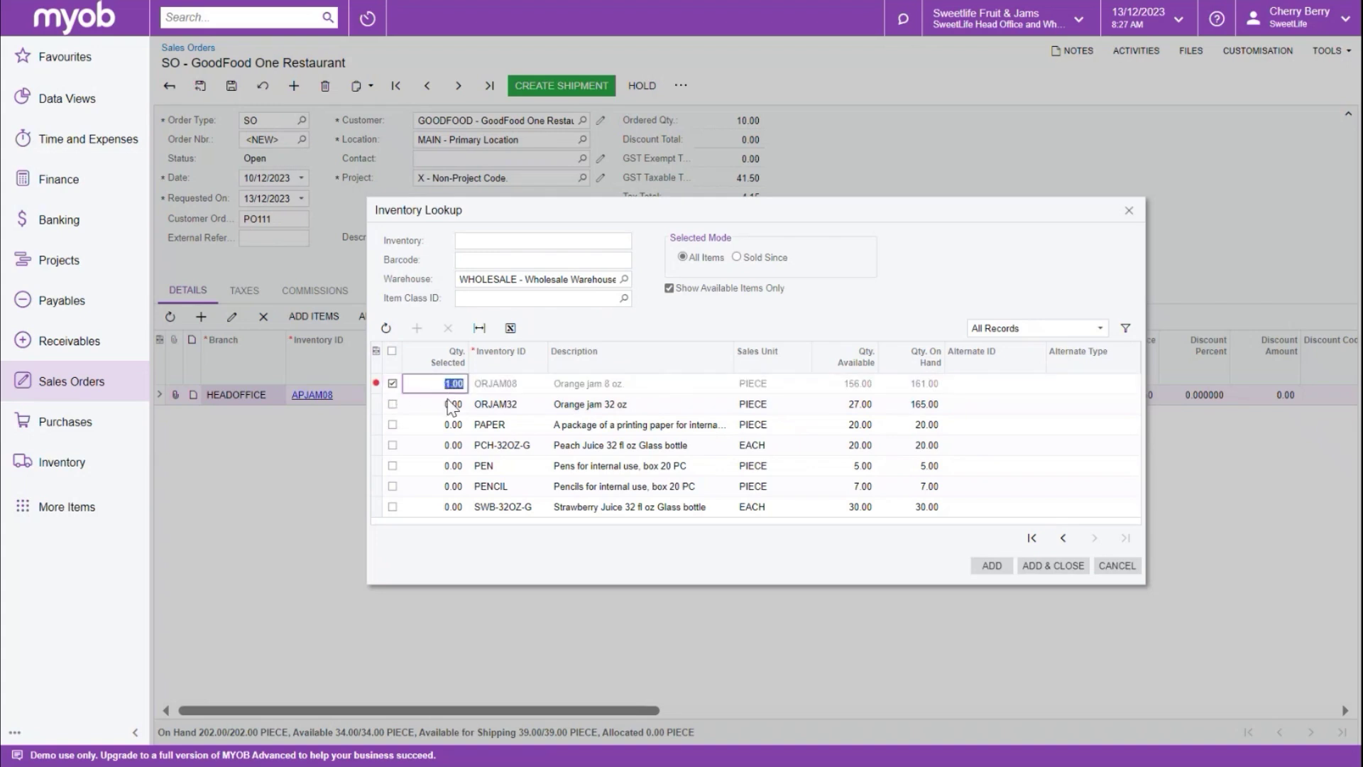
text(5)
key(Return)
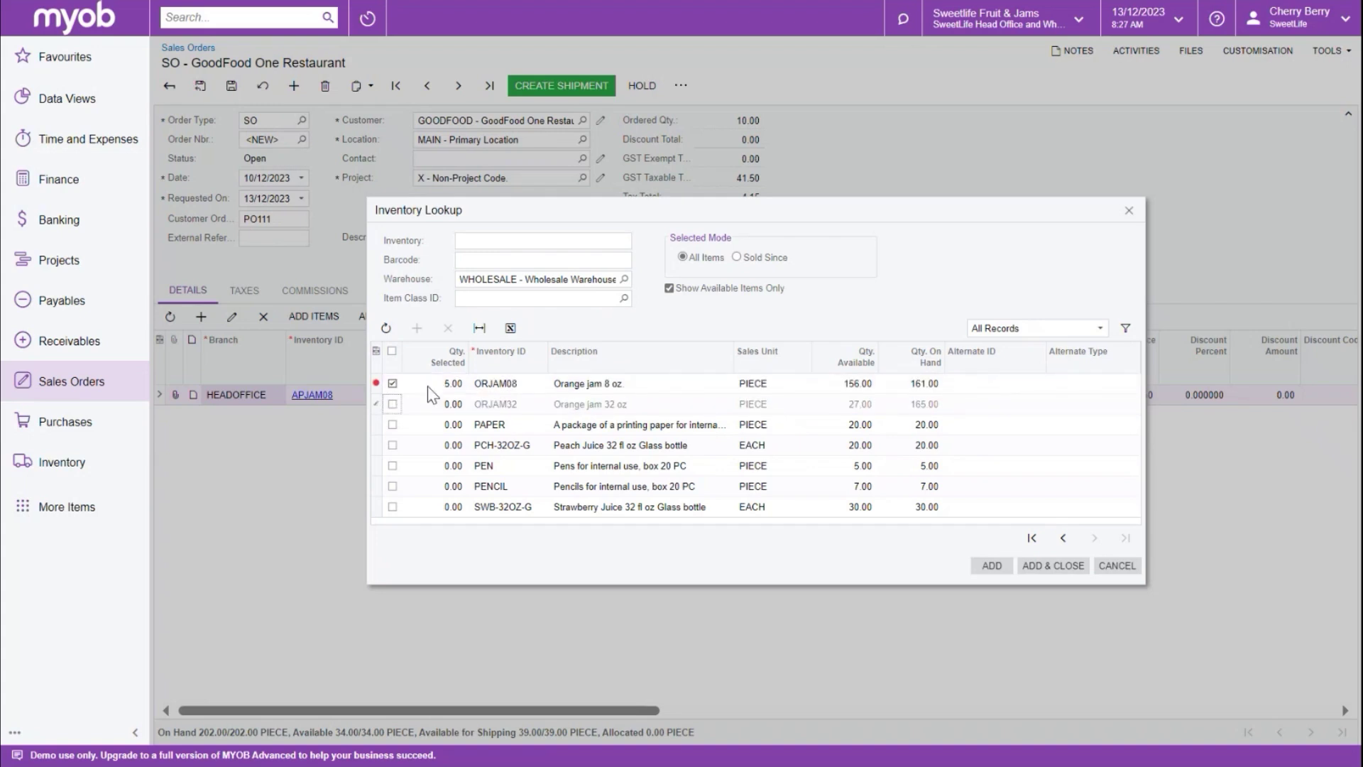
click(1052, 568)
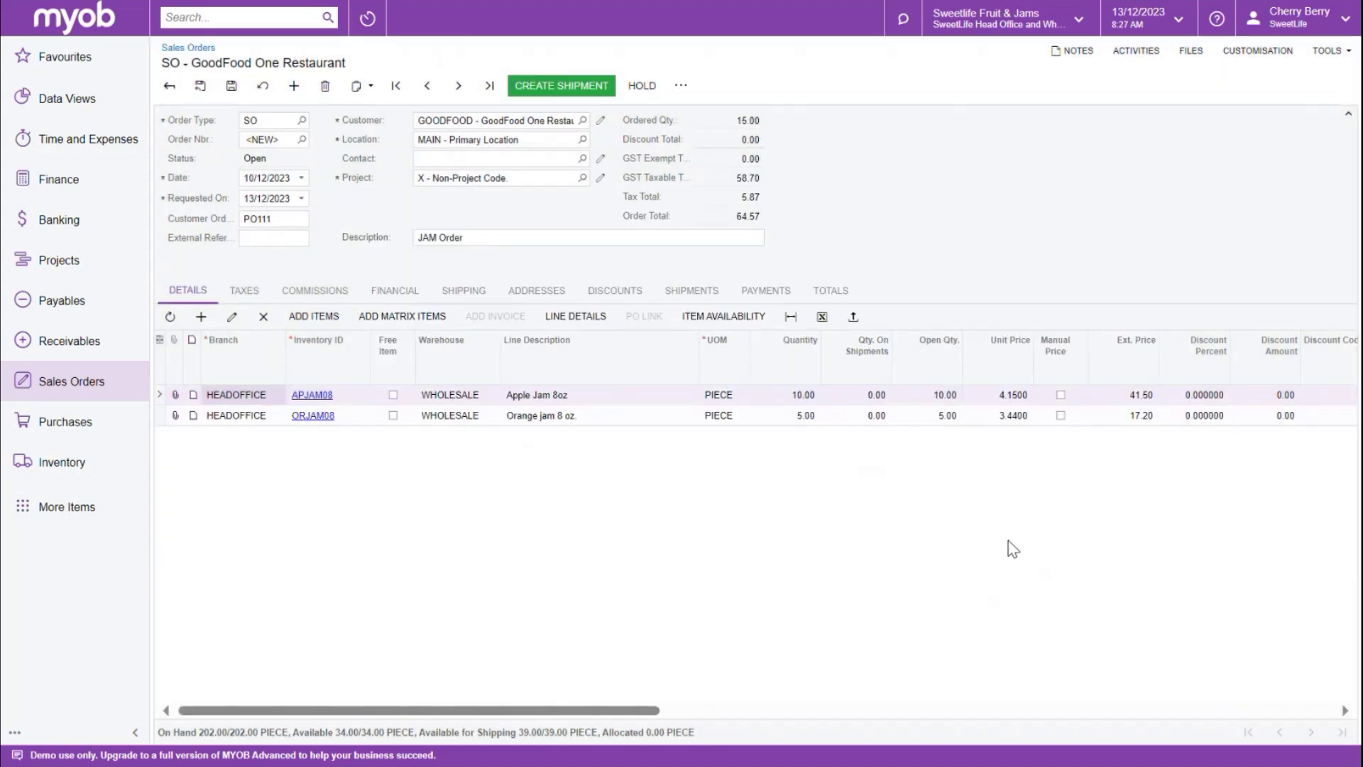
Step: Check the ORJAM08 quantity and unit price, then view the 10% G1SALES GST of 5.87
click(801, 420)
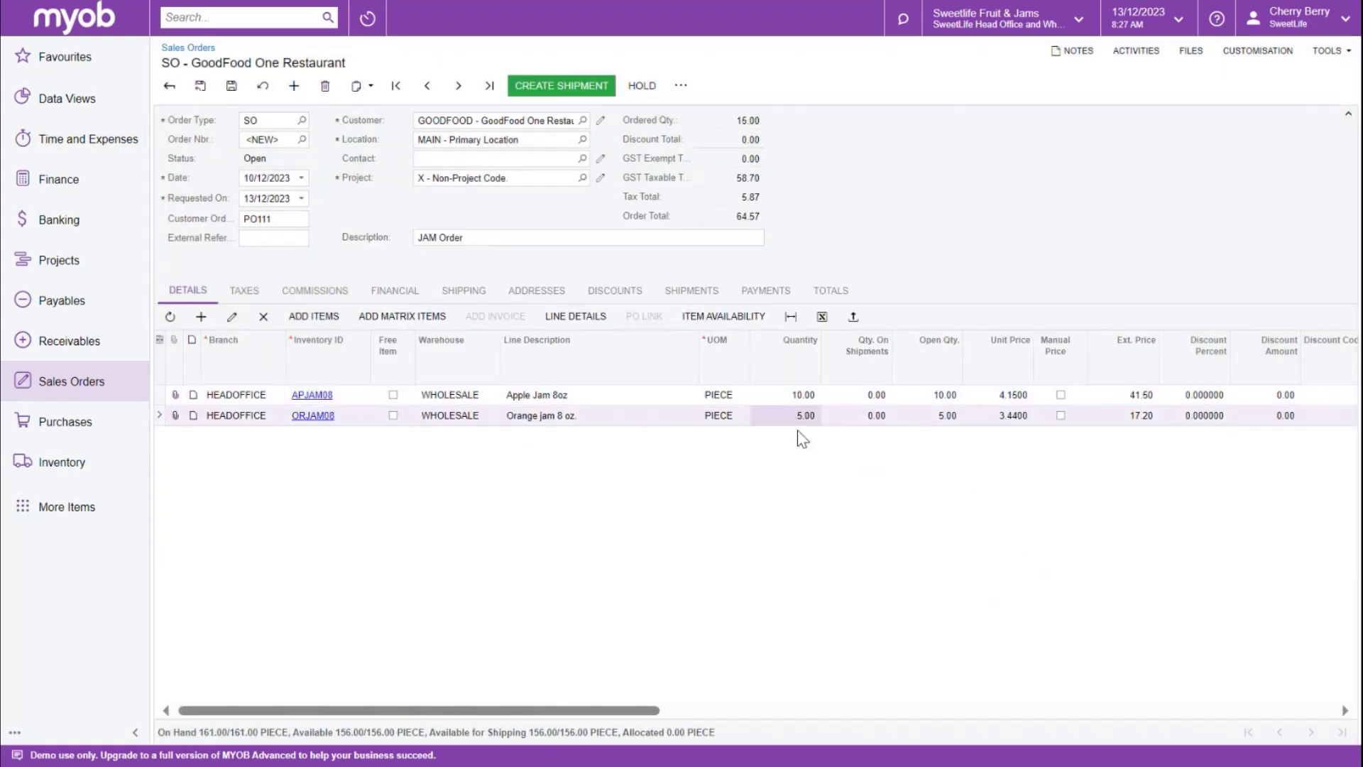
click(1022, 423)
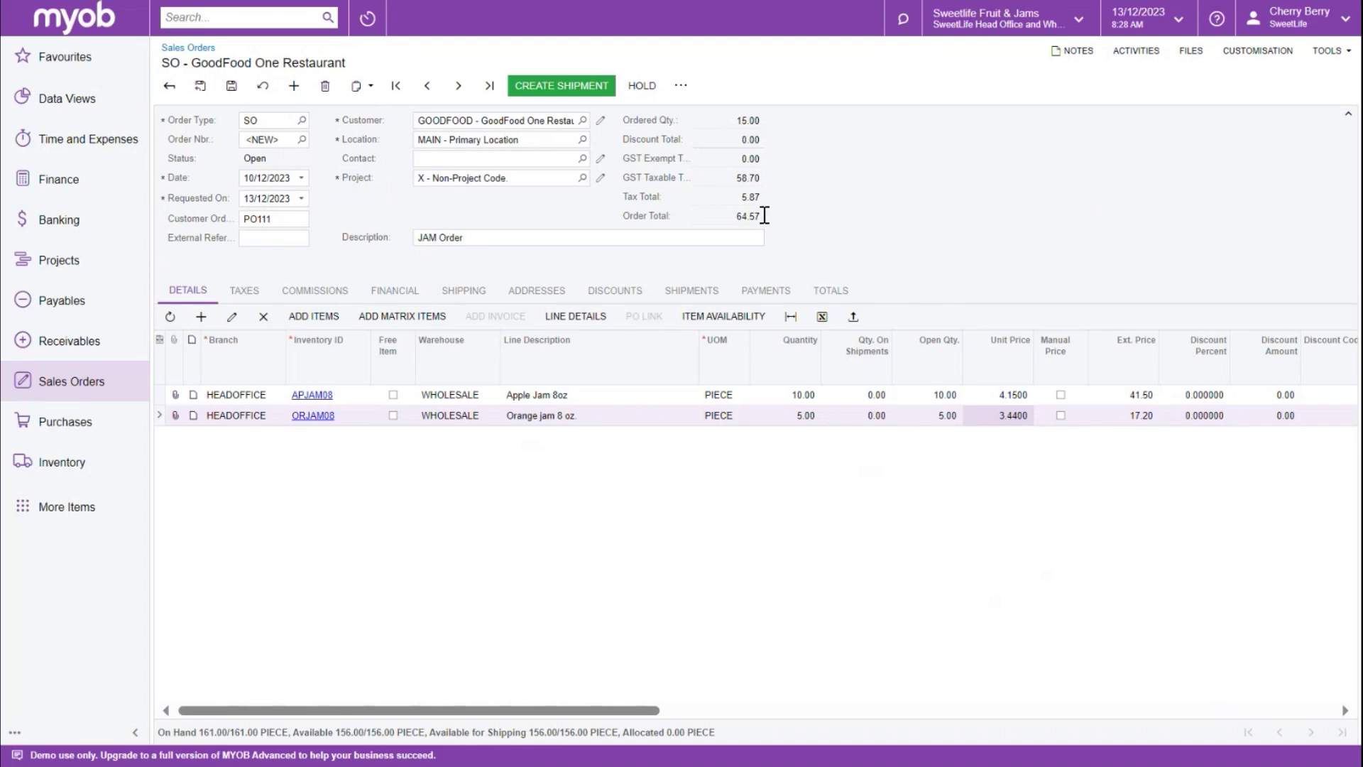
click(253, 293)
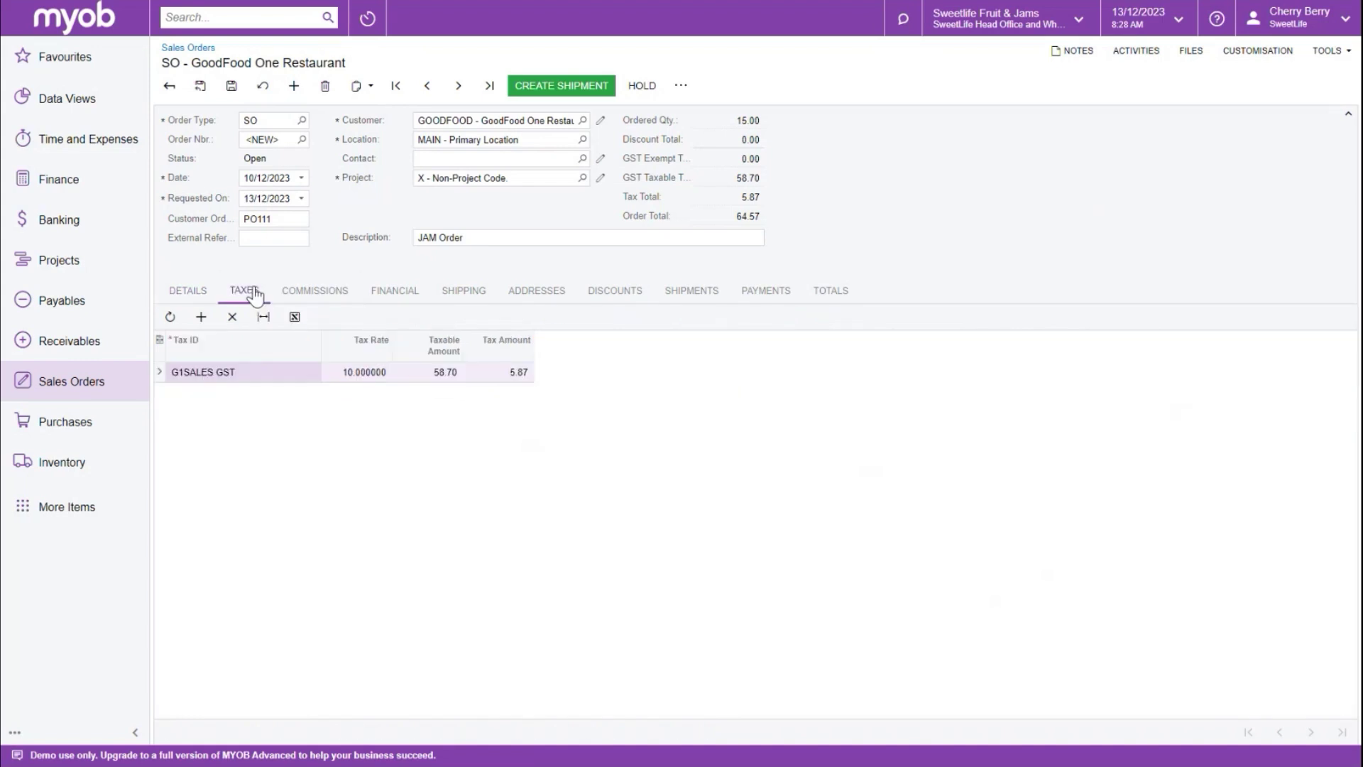
Step: Review commissions and financial details, then shipping settings: Ship Complete, scheduled 13/12/2023
click(346, 293)
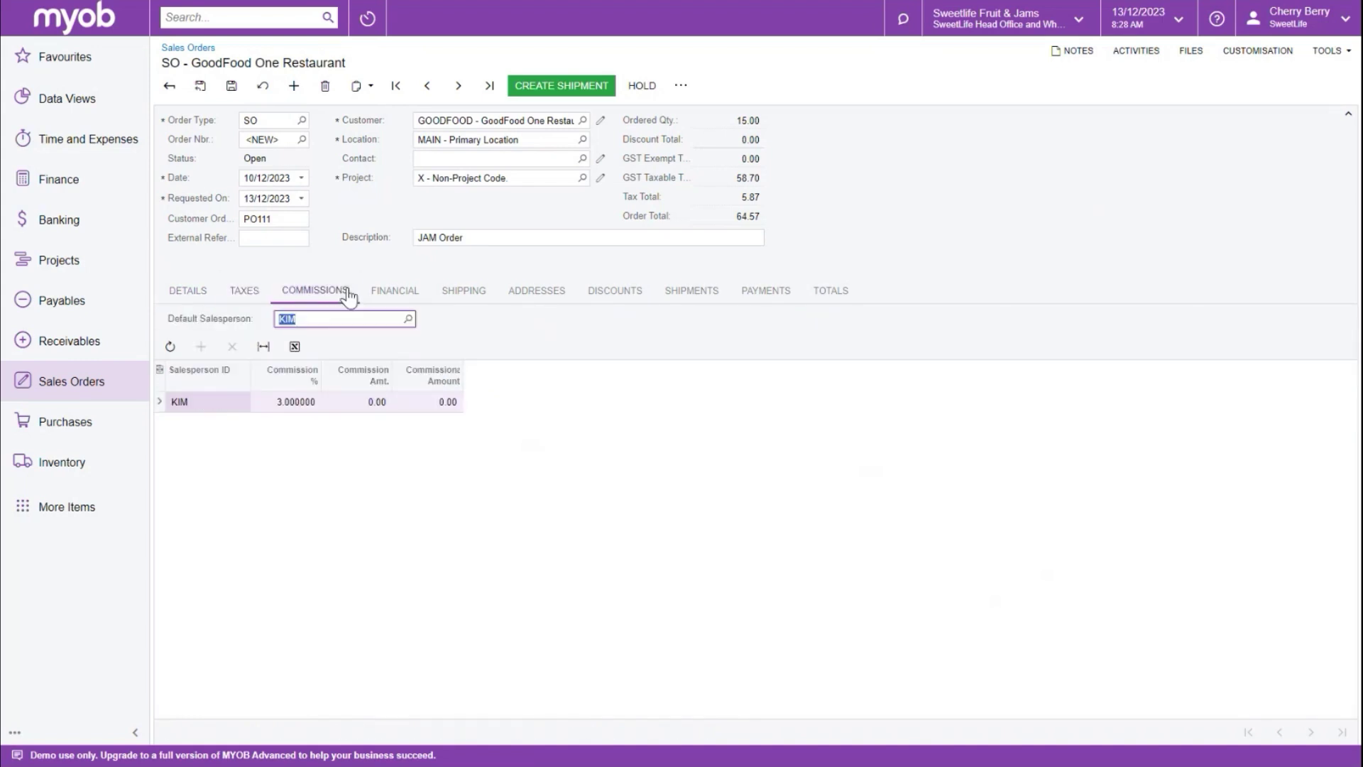
click(469, 330)
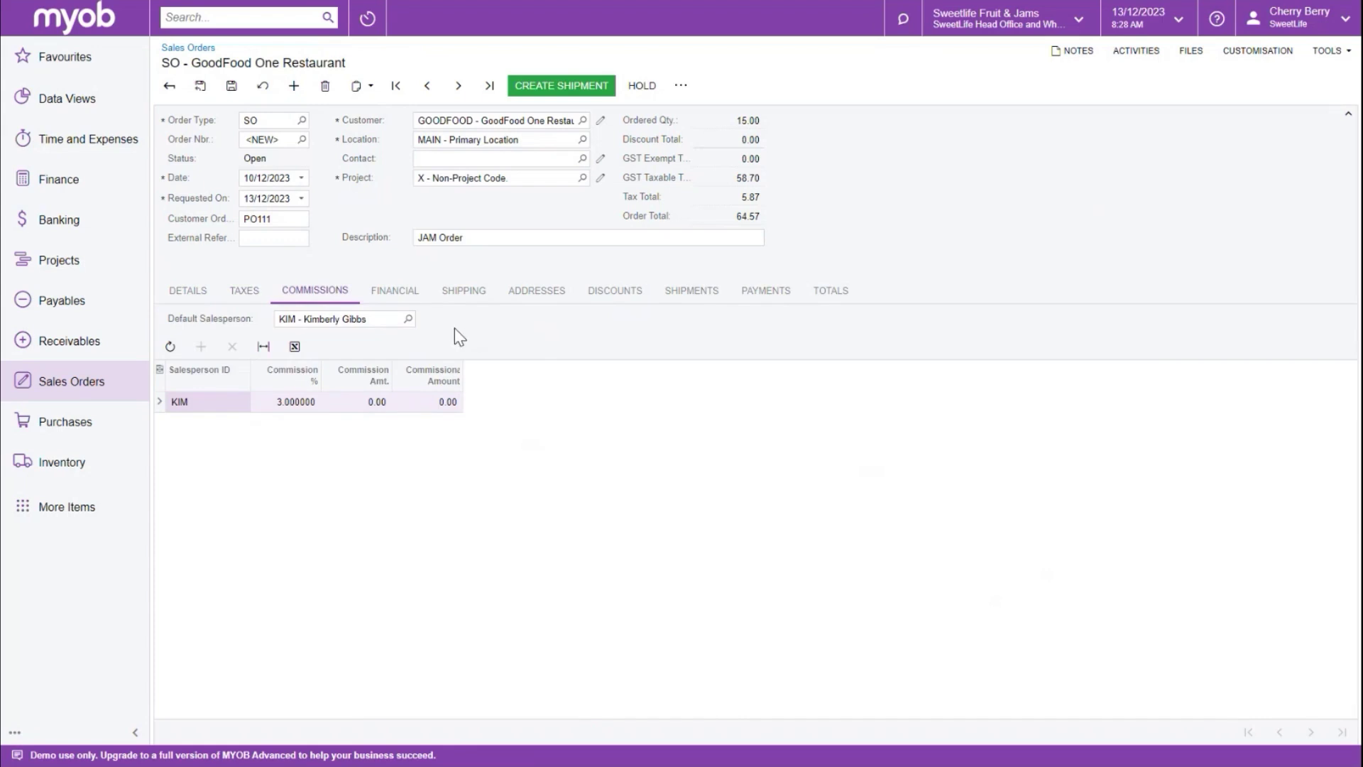
click(422, 298)
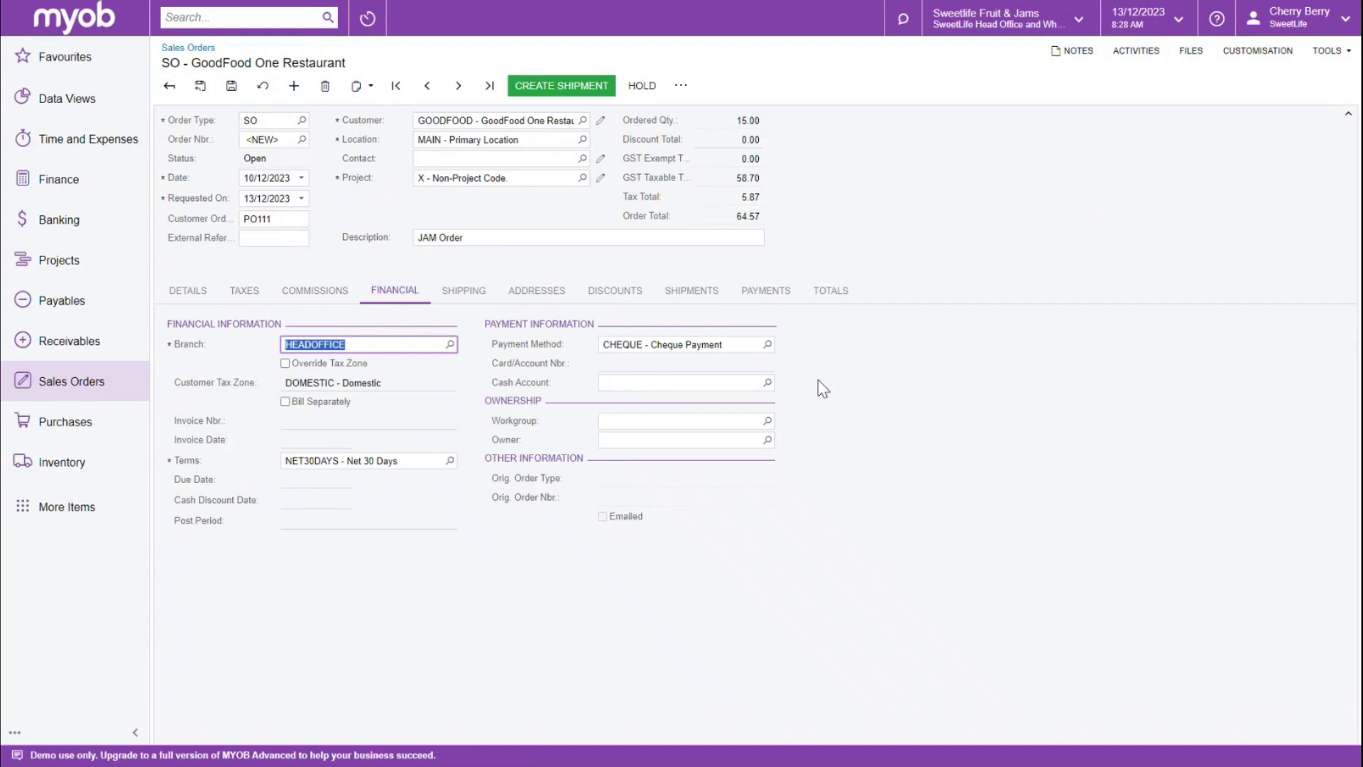
click(488, 288)
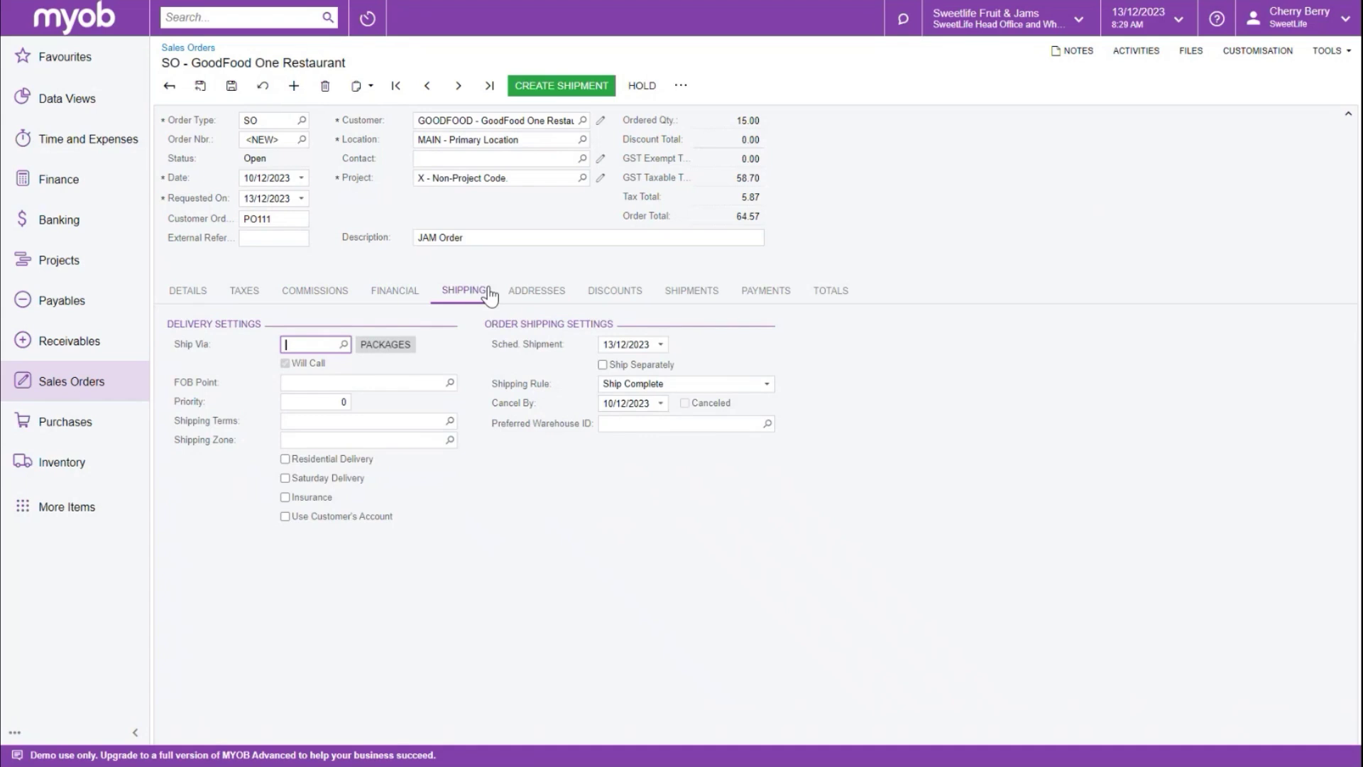
Step: Review addresses, discounts, shipments and payments, ending on totals: 58.70 lines, 5.87 tax, 64.57 unpaid
click(535, 291)
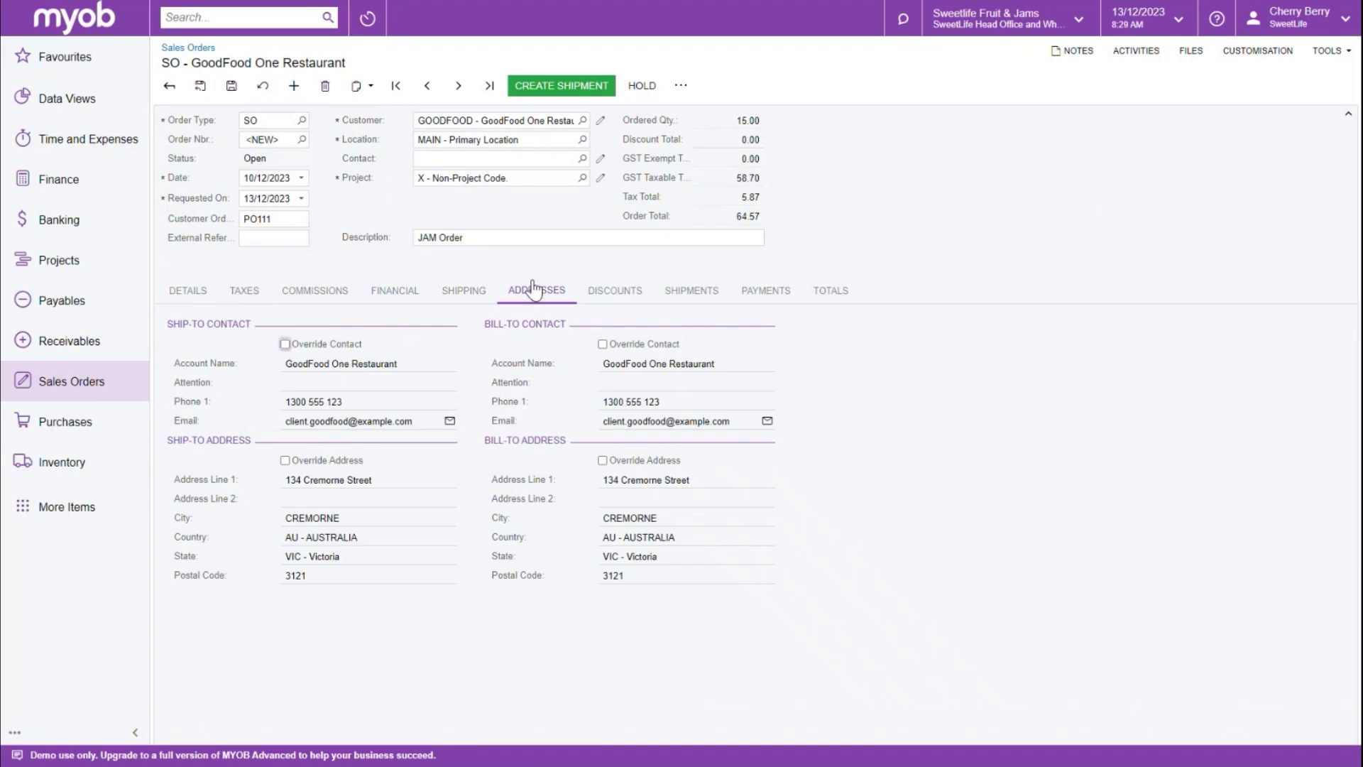
click(638, 295)
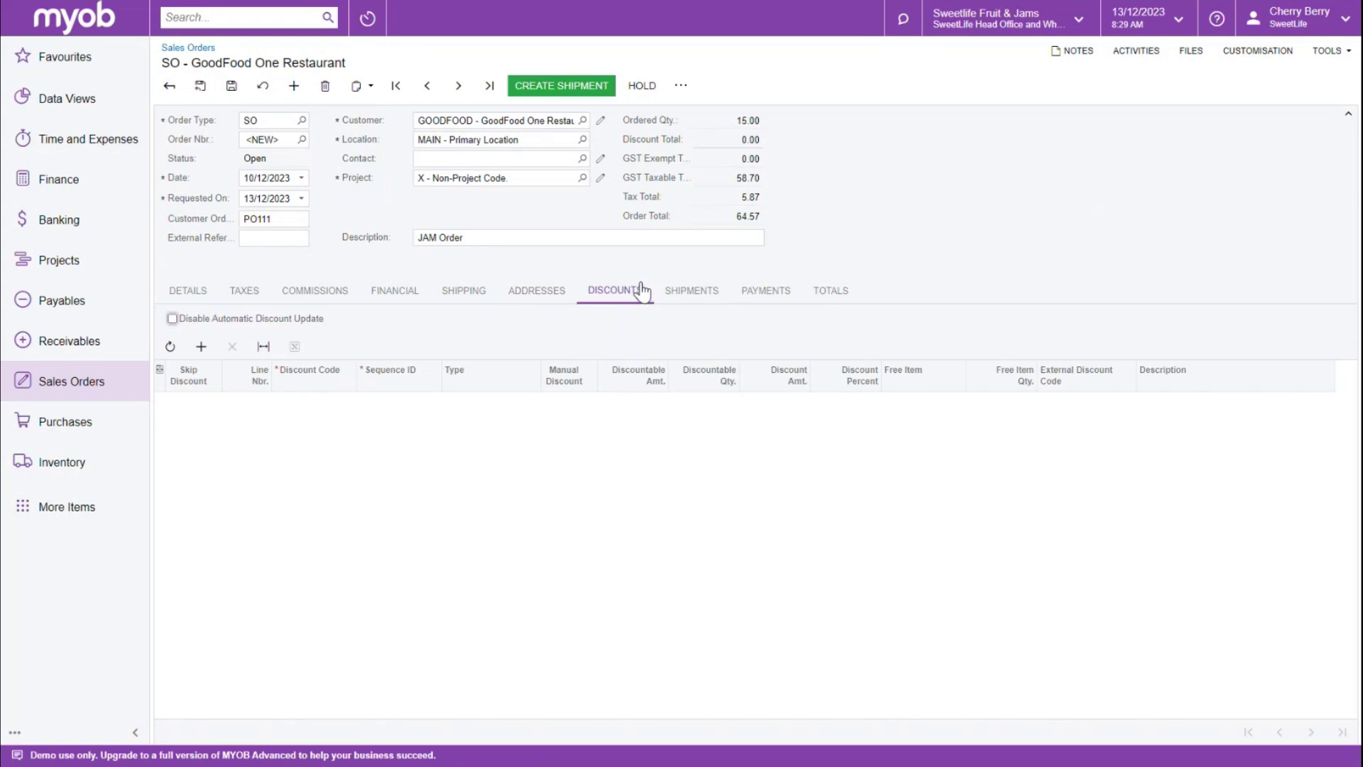
click(694, 296)
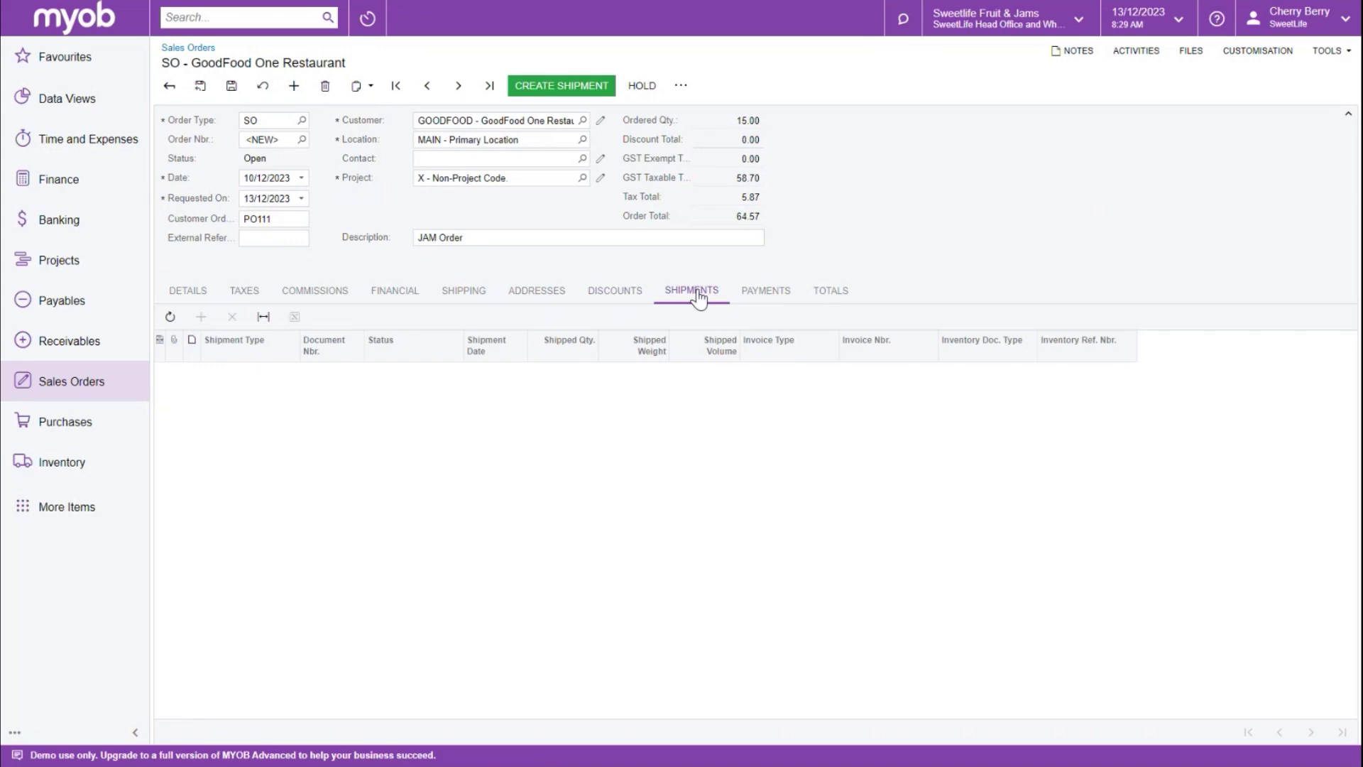
click(769, 295)
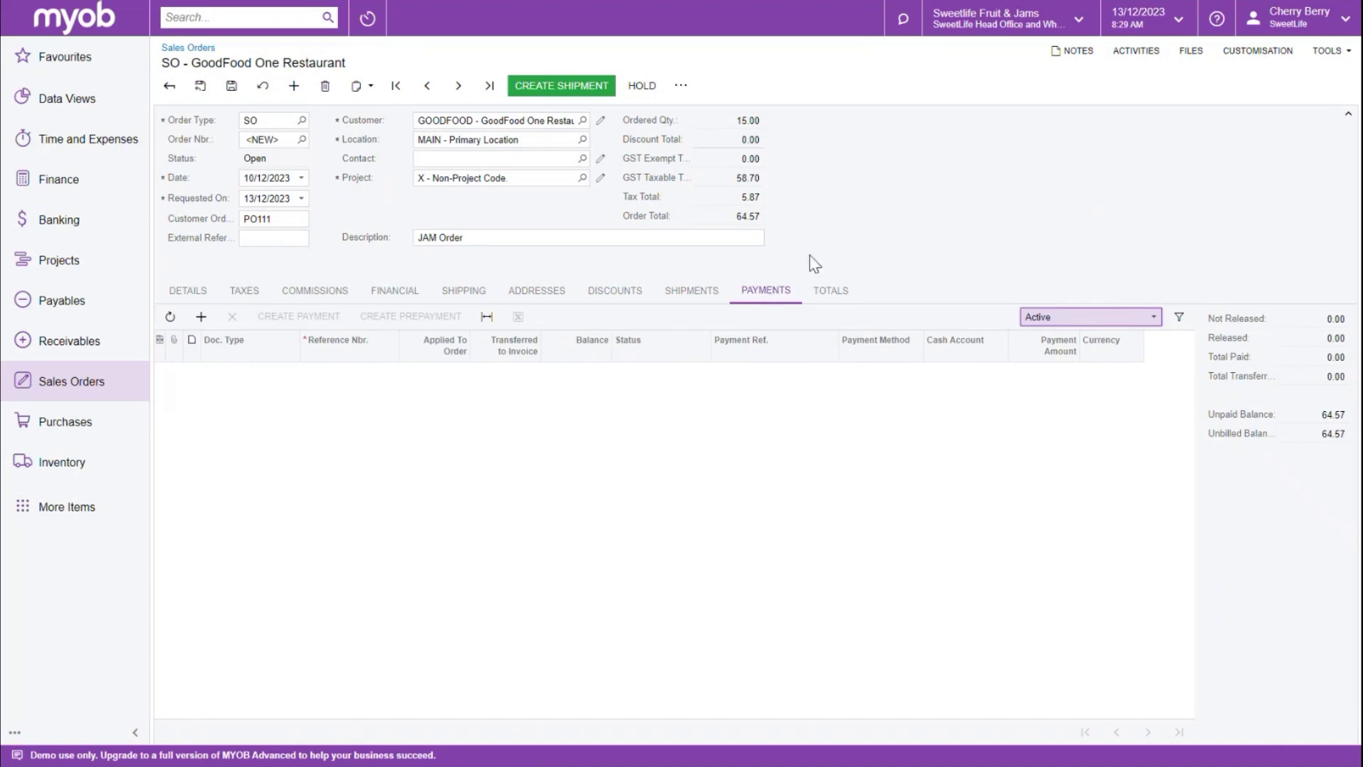
click(844, 298)
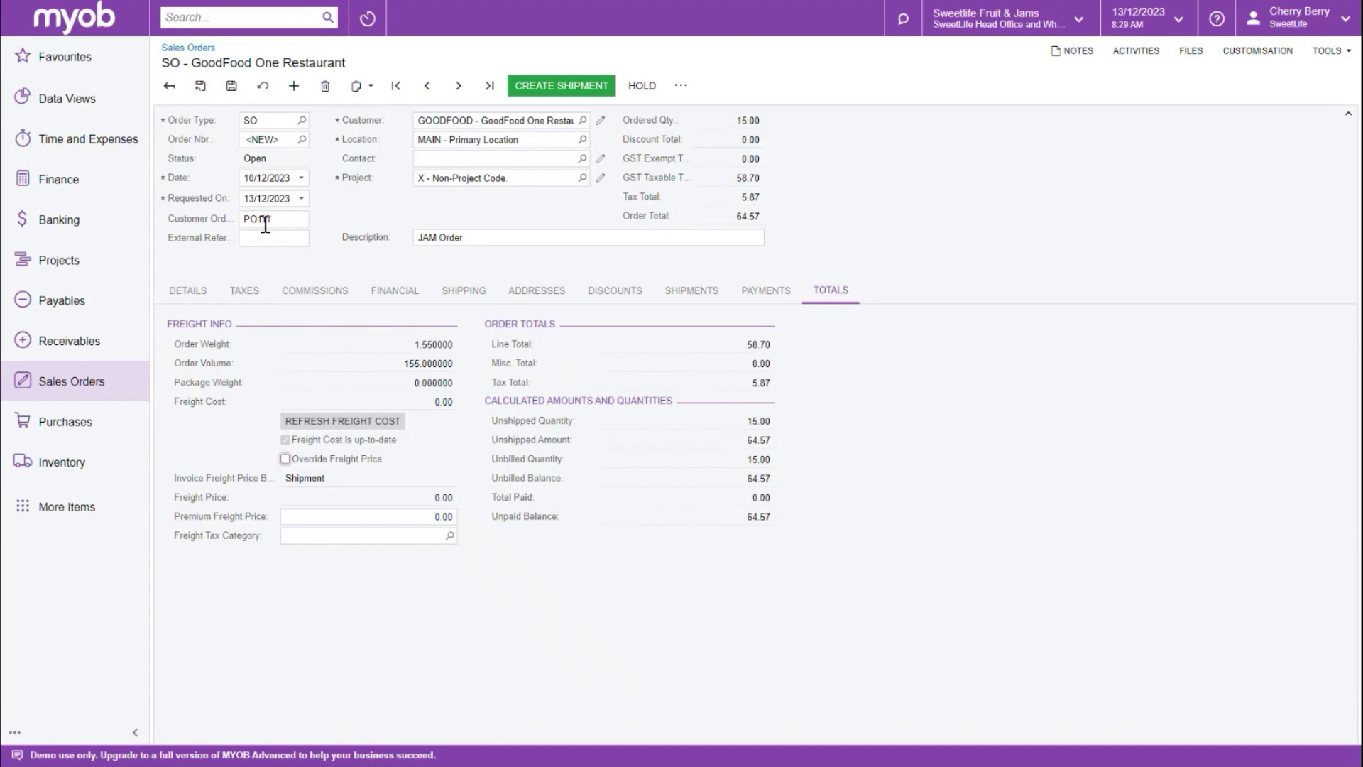
Step: Save the two-line jam order and check its newly assigned order number
click(200, 295)
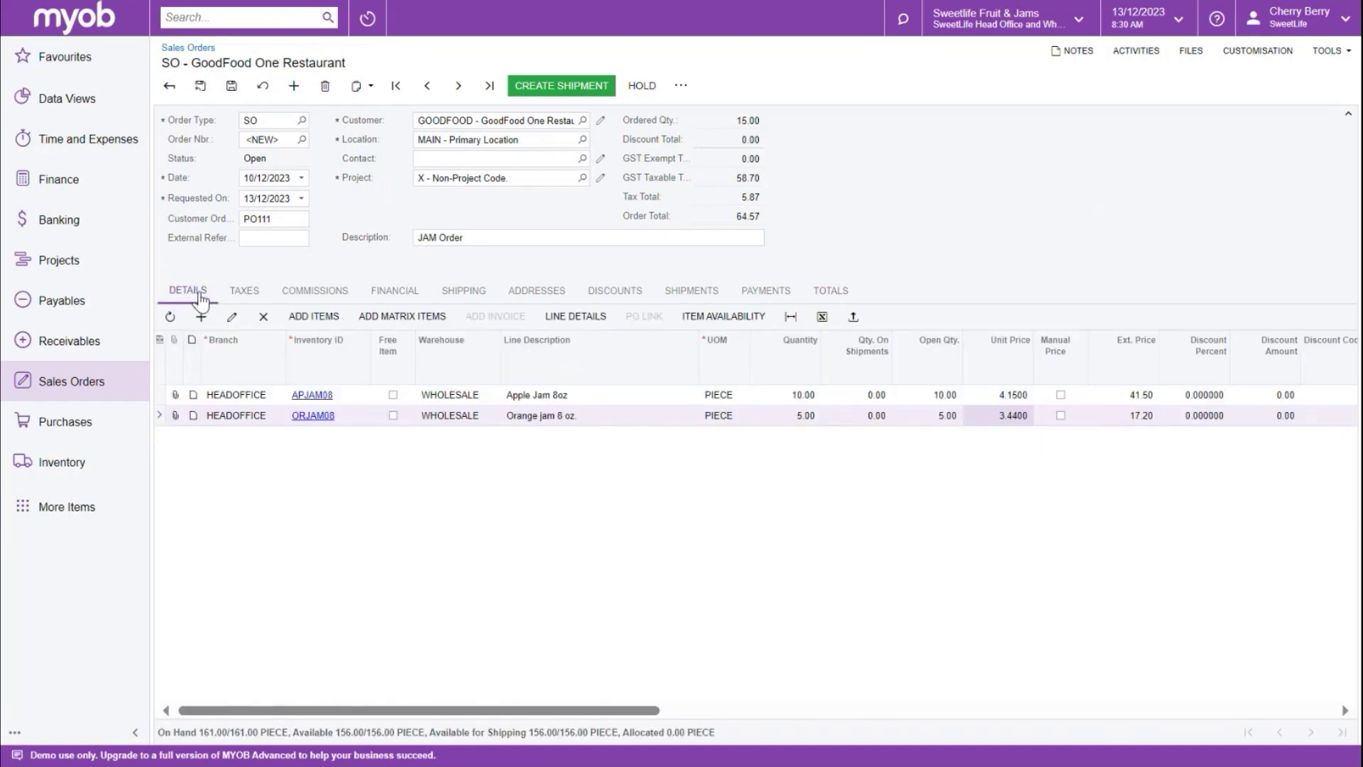
click(230, 87)
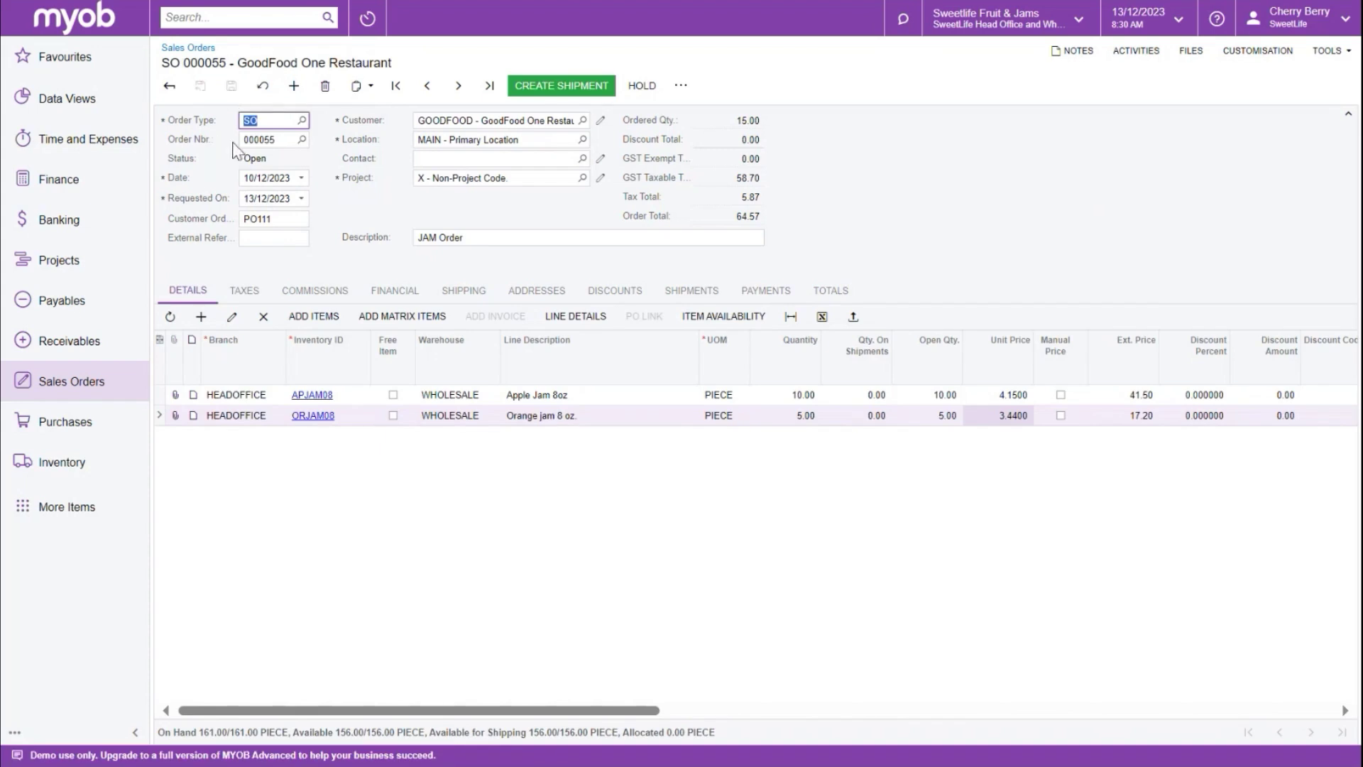
click(285, 141)
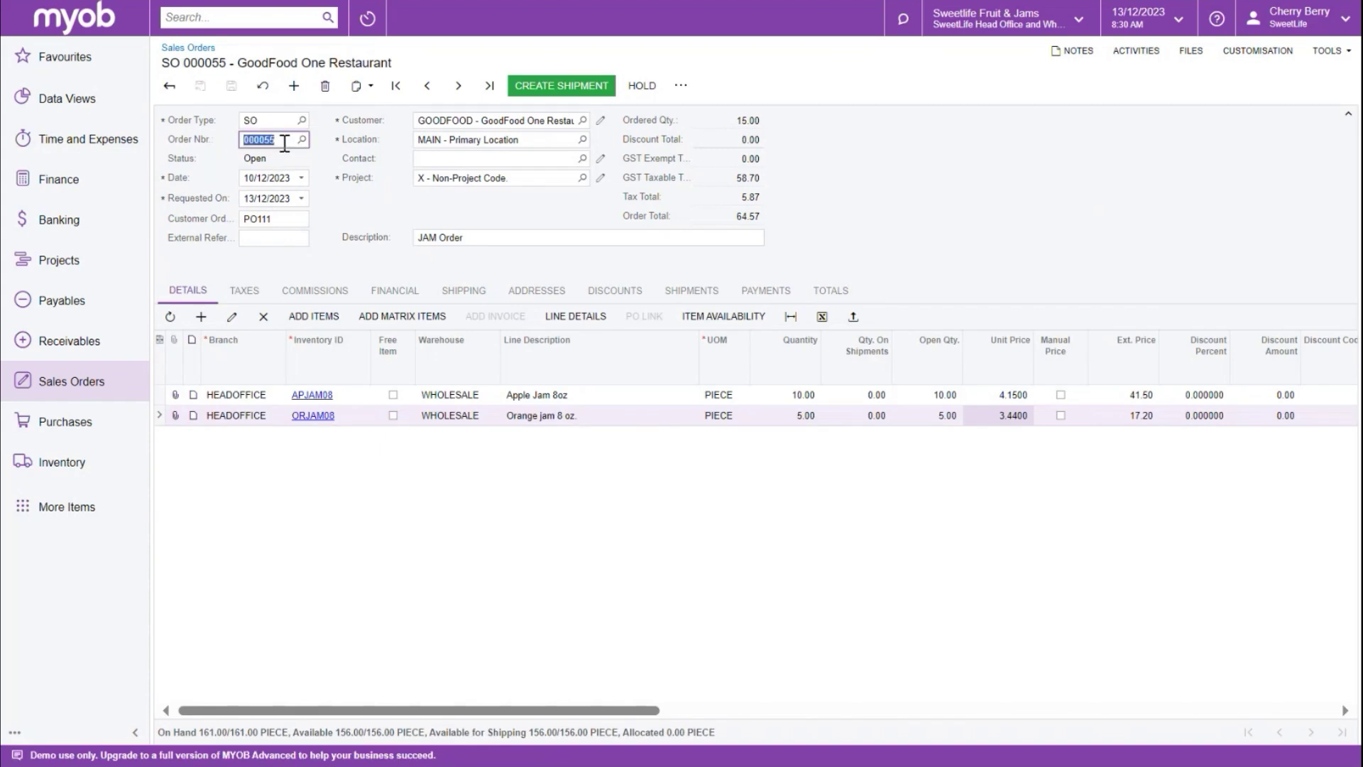